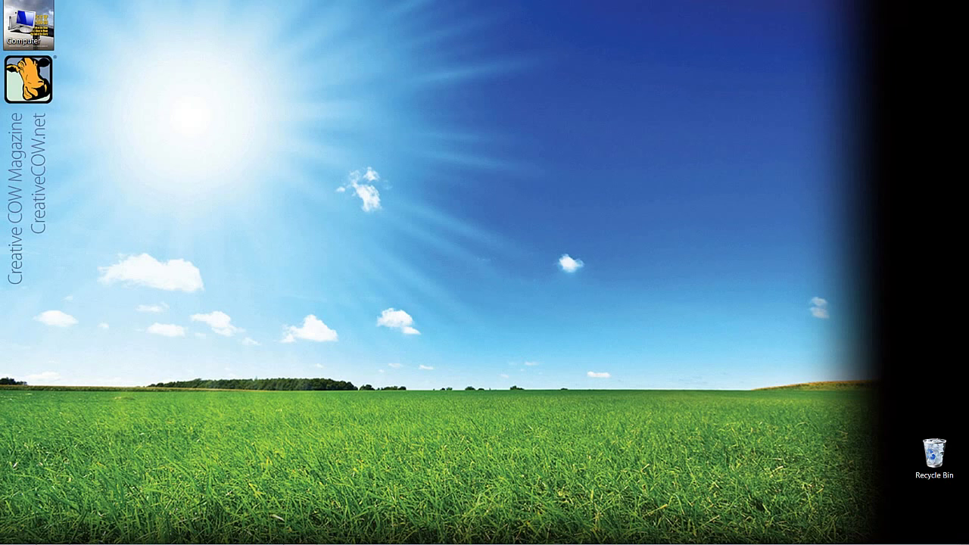
# - Switch to Avid Symphony and open the BMXING.02 title on V2 for editing without promoting it to Marquee
pyautogui.hotkey('alt', 'Tab')
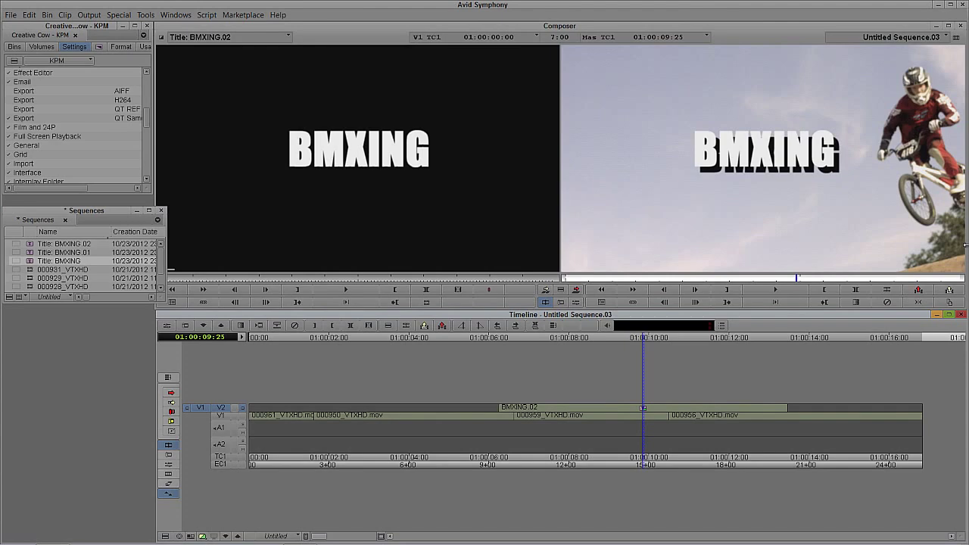
pyautogui.rightClick(582, 408)
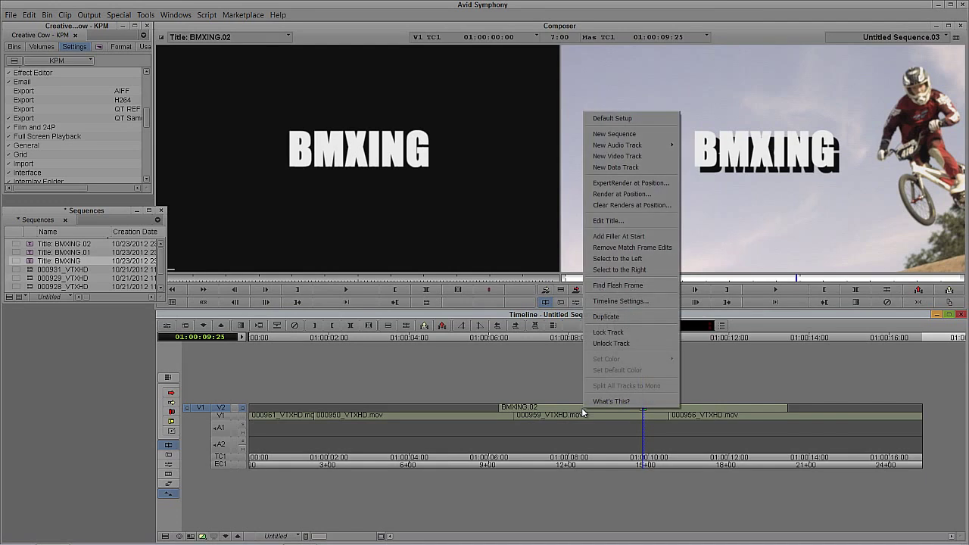
pyautogui.click(654, 221)
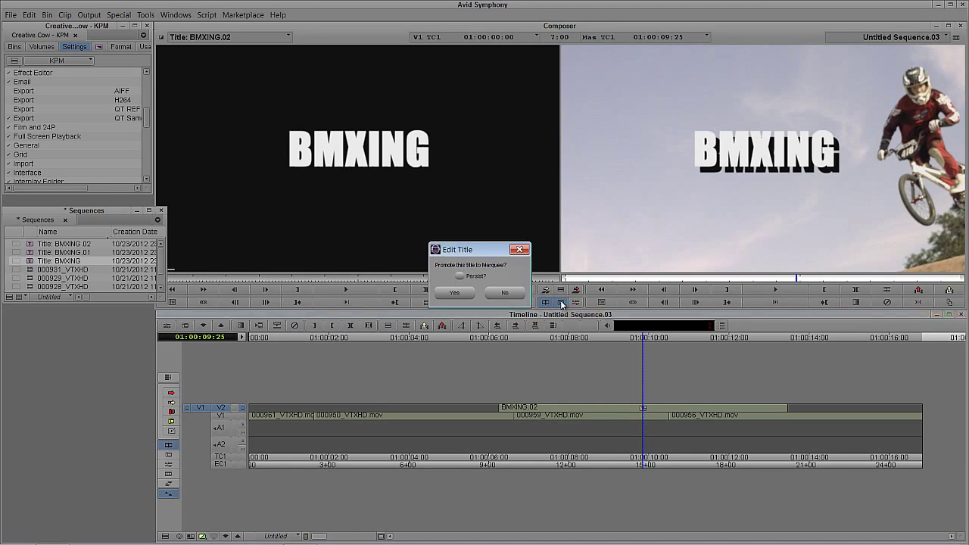
pyautogui.click(489, 294)
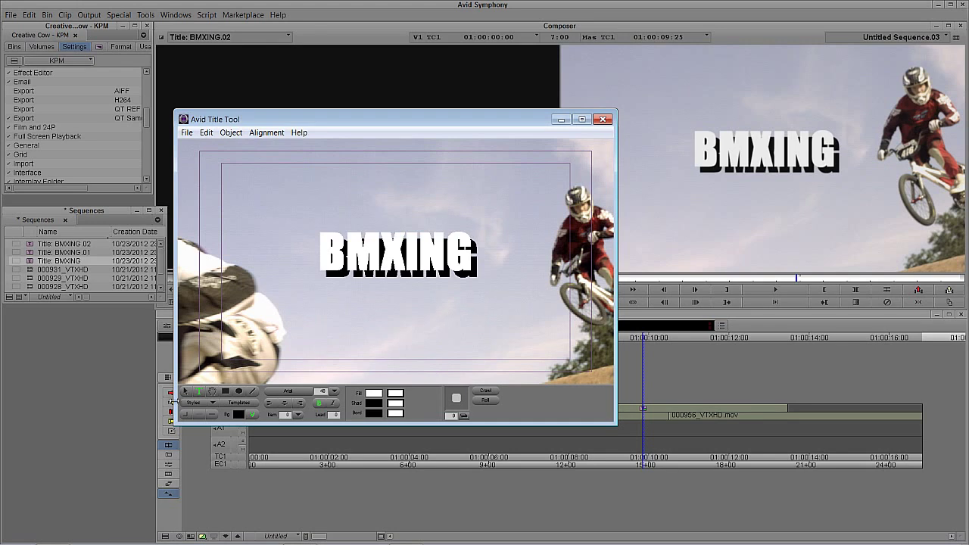
# - Select the BMXING text object and set its shadow depth to 0
pyautogui.click(185, 391)
pyautogui.click(366, 247)
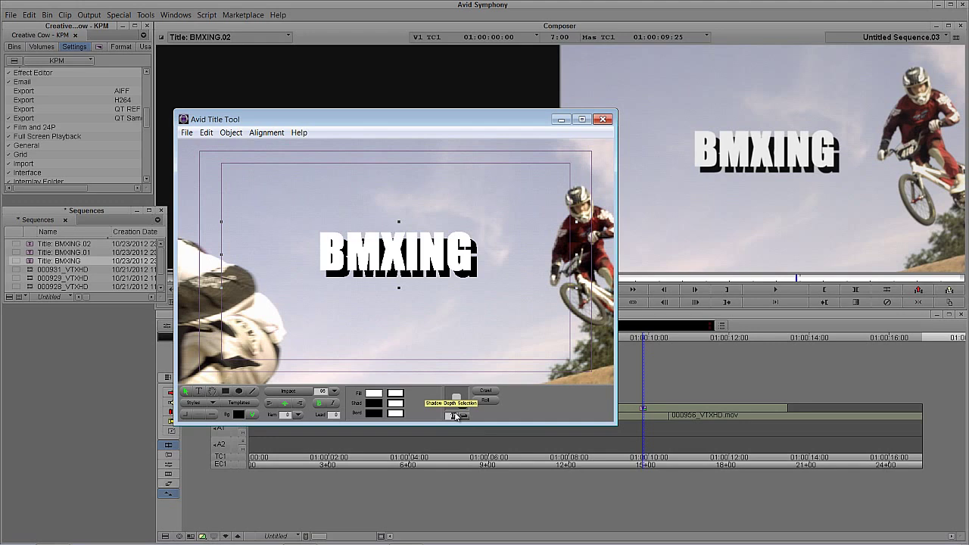
pyautogui.click(455, 416)
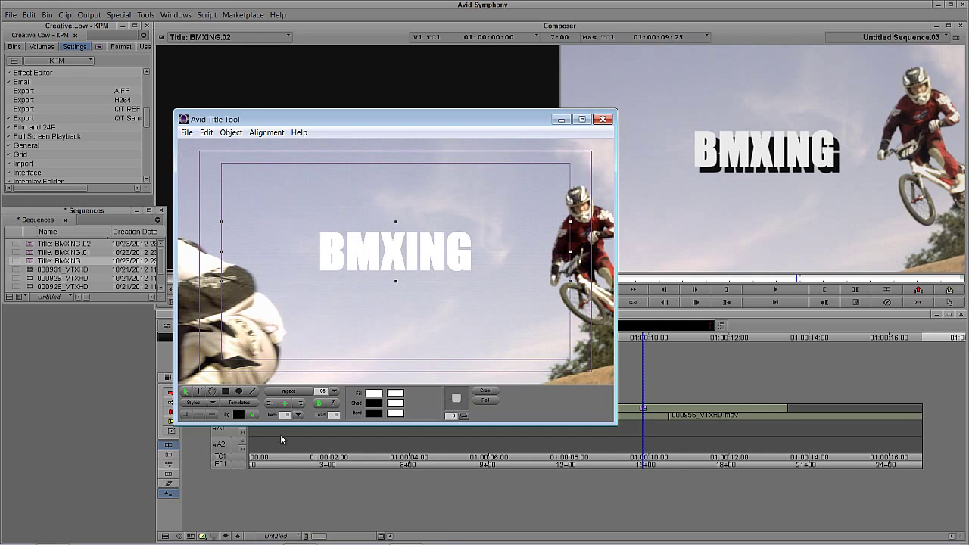
# - Set the BMXING text's kerning to 10
pyautogui.click(299, 415)
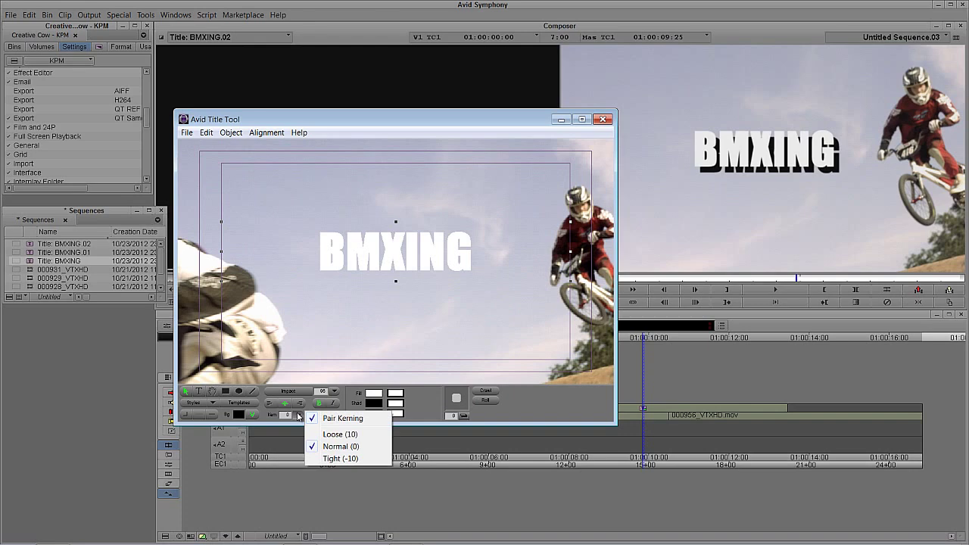
pyautogui.click(368, 459)
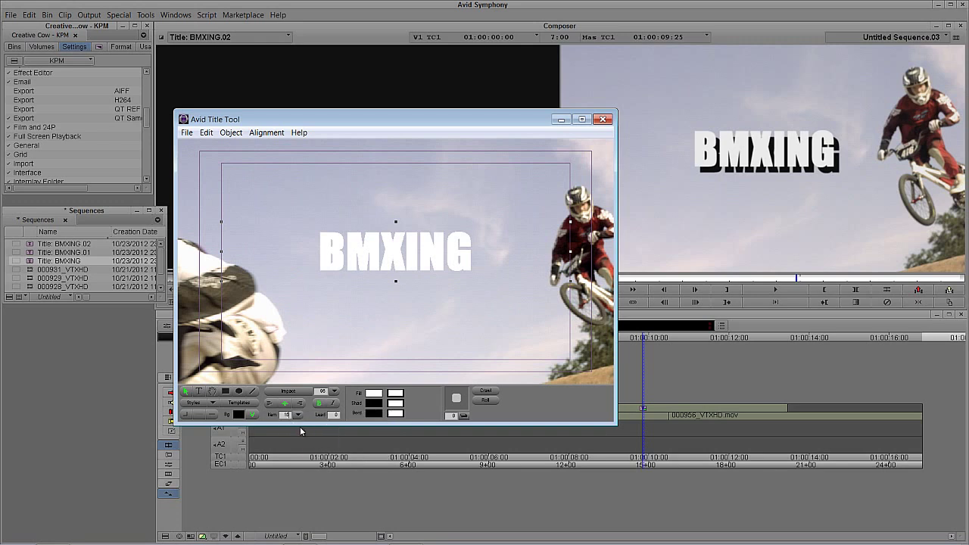
pyautogui.press('Return')
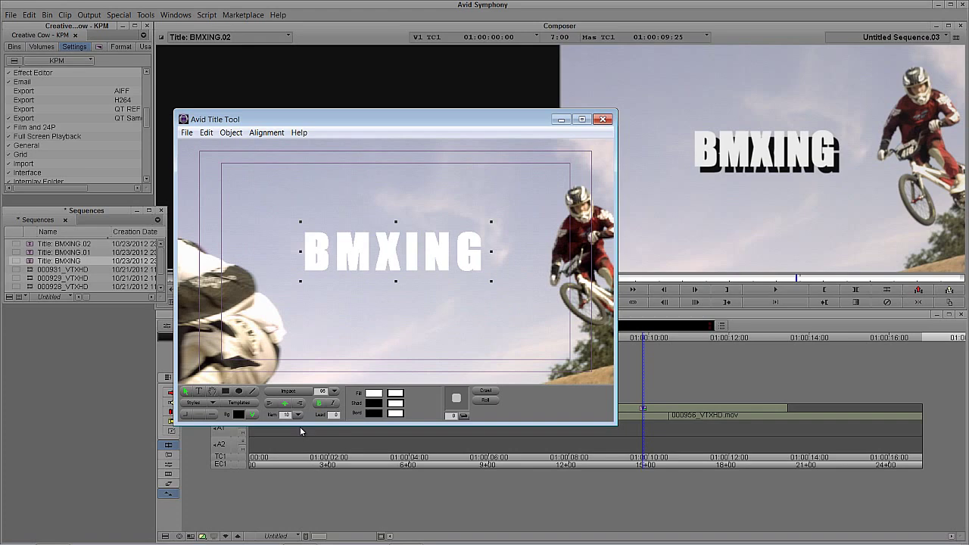
# - Copy the word BMXING, paste it as two more lines below, and move the text block up inside the safe area
pyautogui.click(435, 268)
pyautogui.click(486, 257)
pyautogui.moveTo(487, 257); pyautogui.dragTo(276, 259)
pyautogui.hotkey('ctrl', 'c')
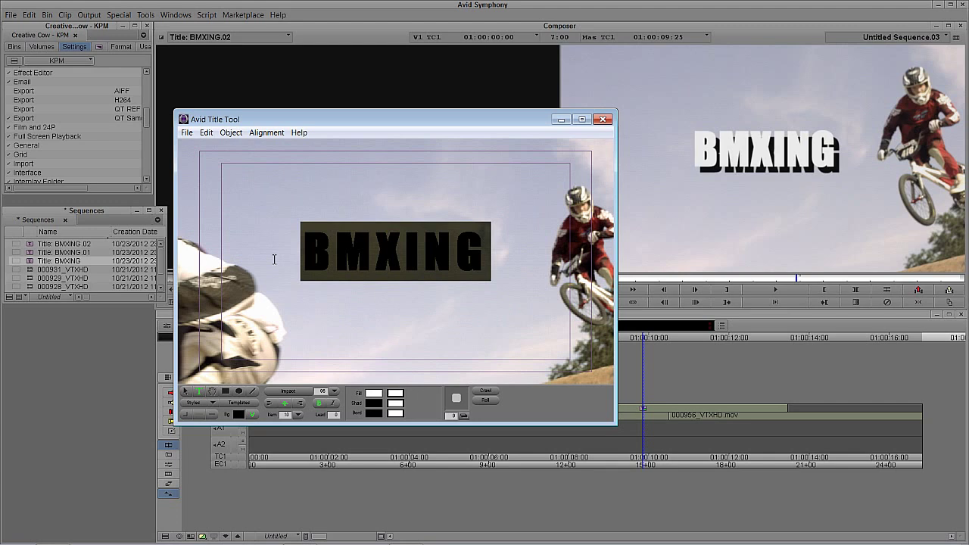
pyautogui.click(480, 254)
pyautogui.press('Return')
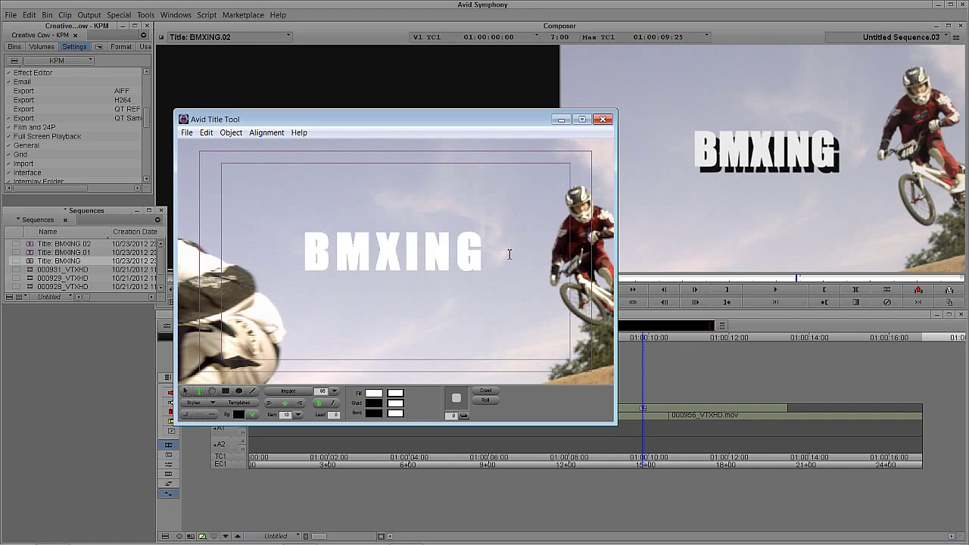
pyautogui.hotkey('ctrl', 'v')
pyautogui.hotkey('ctrl', 'v')
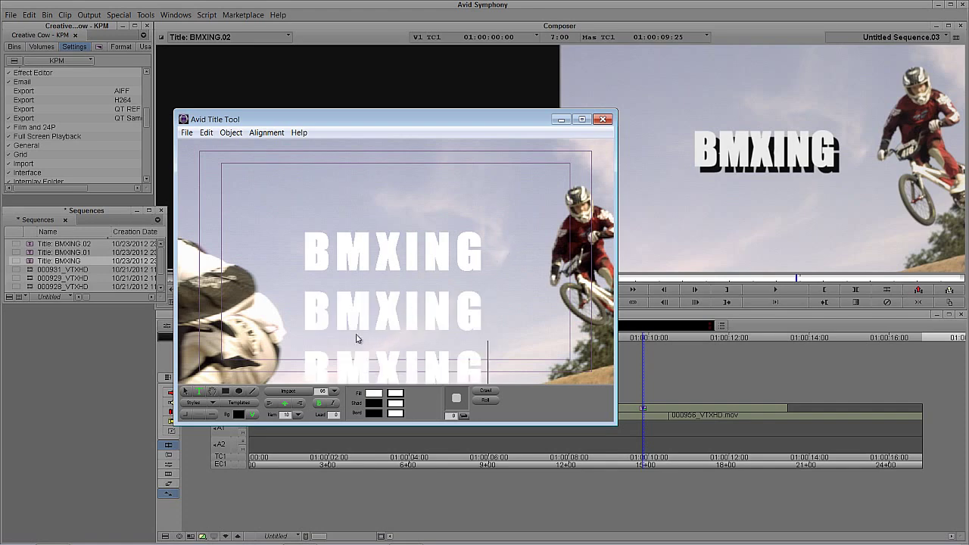
pyautogui.click(186, 391)
pyautogui.moveTo(377, 317); pyautogui.dragTo(376, 269)
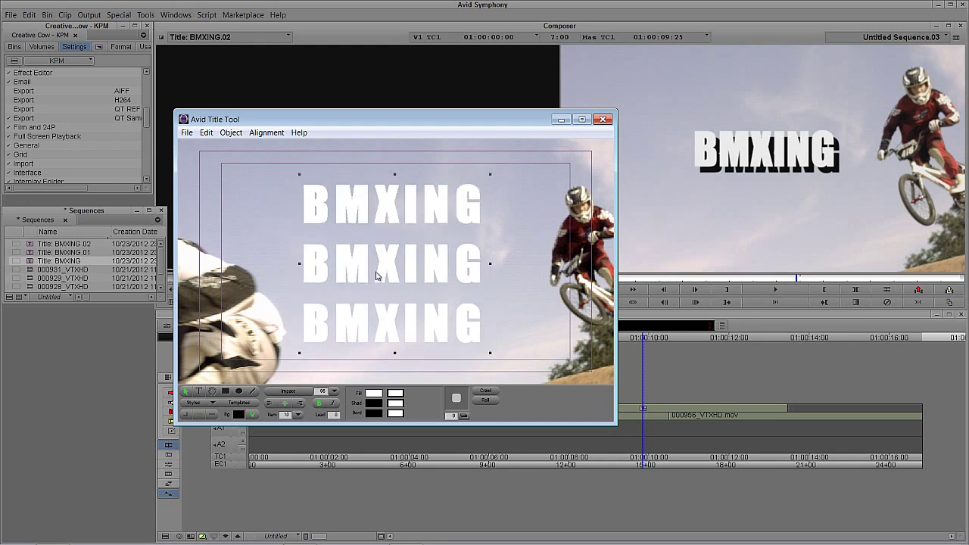
# - Set the leading of the three-line text to -15
pyautogui.click(337, 415)
pyautogui.write('5')
pyautogui.press('Return')
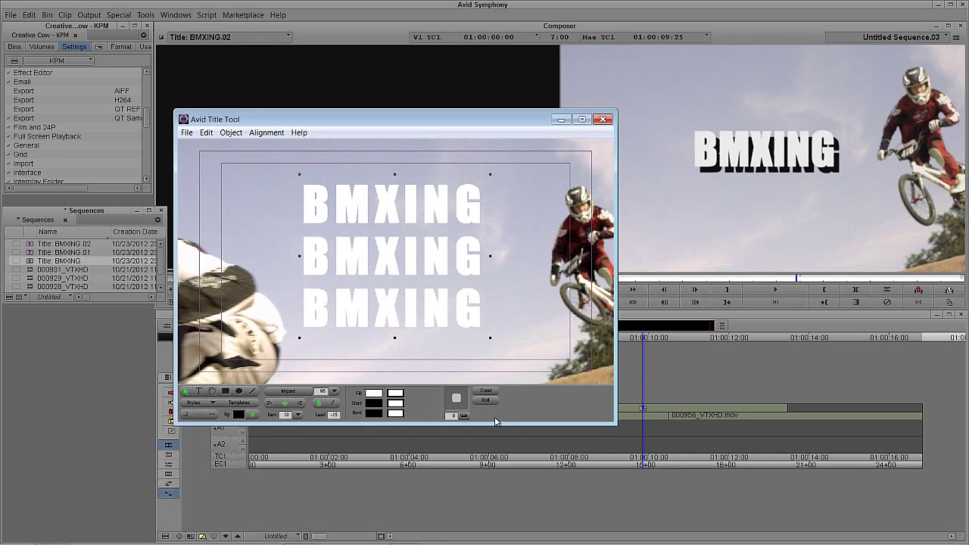
# - Tighten the line spacing further by setting the leading to -25
pyautogui.click(336, 414)
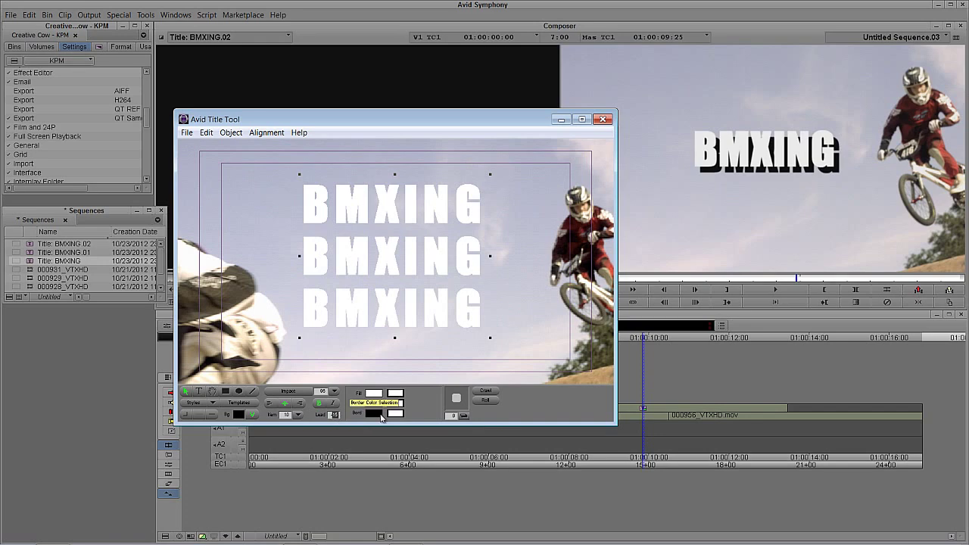
pyautogui.press('BackSpace')
pyautogui.write('25')
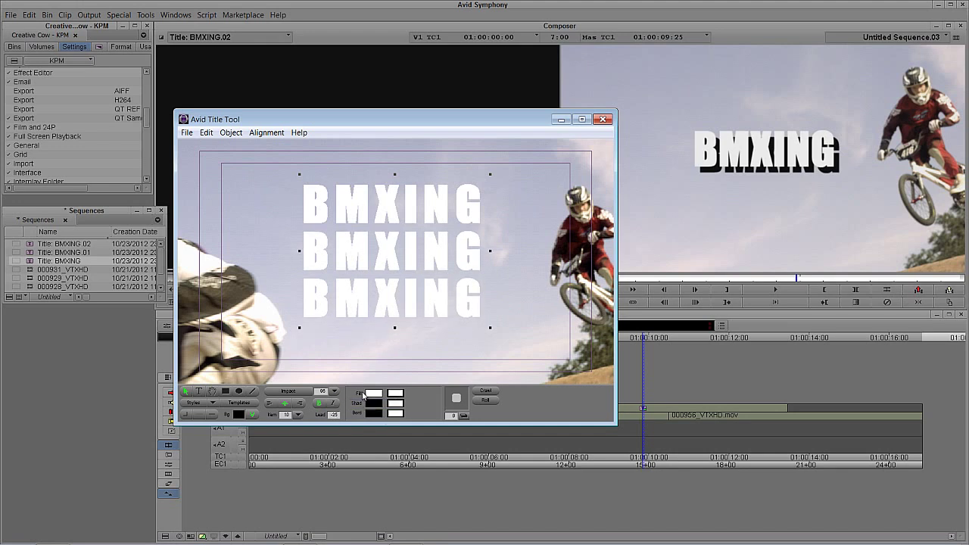
# - Delete the two extra BMXING lines and move the remaining line down to the middle of the frame
pyautogui.doubleClick(402, 306)
pyautogui.moveTo(484, 309); pyautogui.dragTo(278, 265)
pyautogui.press('Delete')
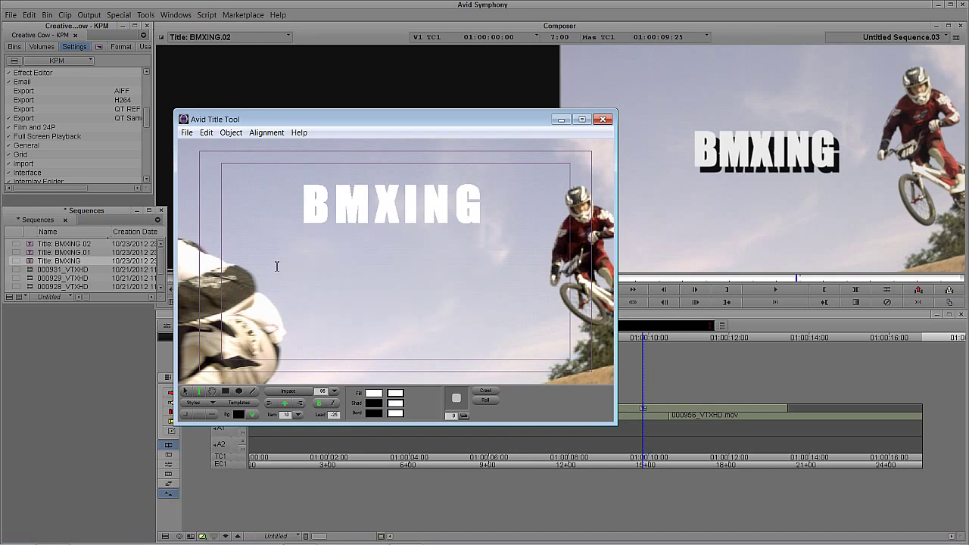
pyautogui.click(185, 392)
pyautogui.moveTo(353, 206); pyautogui.dragTo(352, 271)
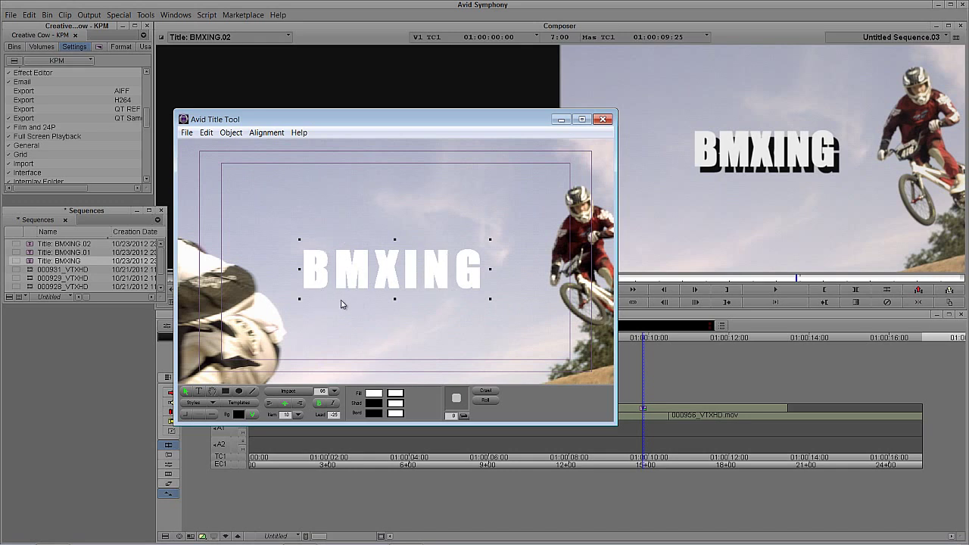
# - Place the text cursor between M and X and tighten the kerning of that letter pair
pyautogui.doubleClick(376, 273)
pyautogui.hotkey('alt', 'Left')
pyautogui.hotkey('alt', 'Left')
pyautogui.hotkey('alt', 'Left')
pyautogui.hotkey('alt', 'Left')
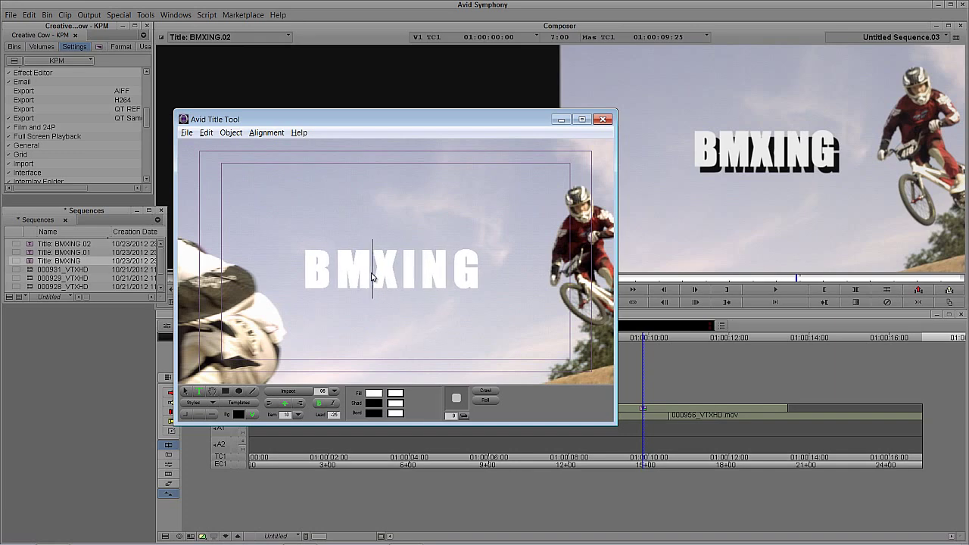
# - Widen the kerning between M and X to leave a large gap
pyautogui.hotkey('alt', 'Right')
pyautogui.hotkey('alt', 'Right')
pyautogui.hotkey('alt', 'Right')
pyautogui.hotkey('alt', 'Right')
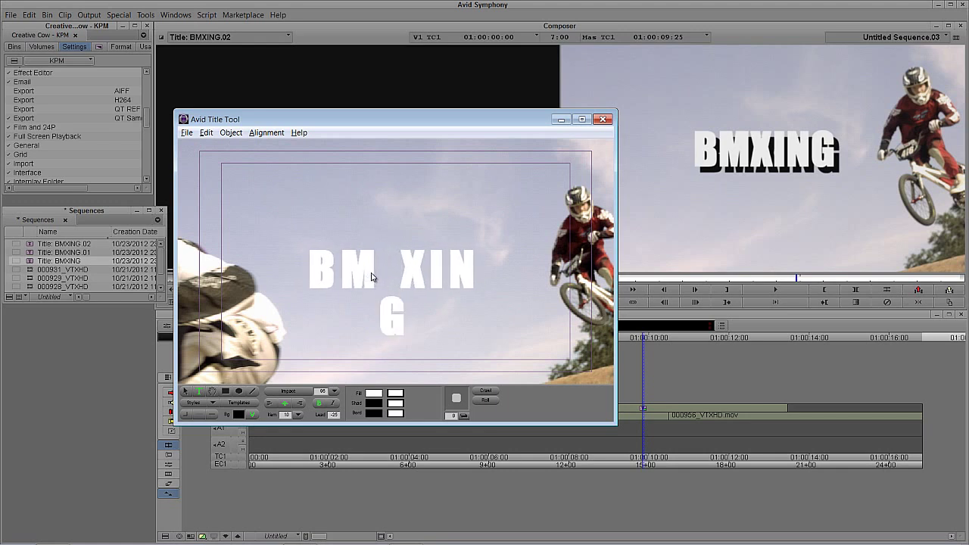
# - Move the text box to the left title-safe line and widen it to the right title-safe line
pyautogui.click(185, 391)
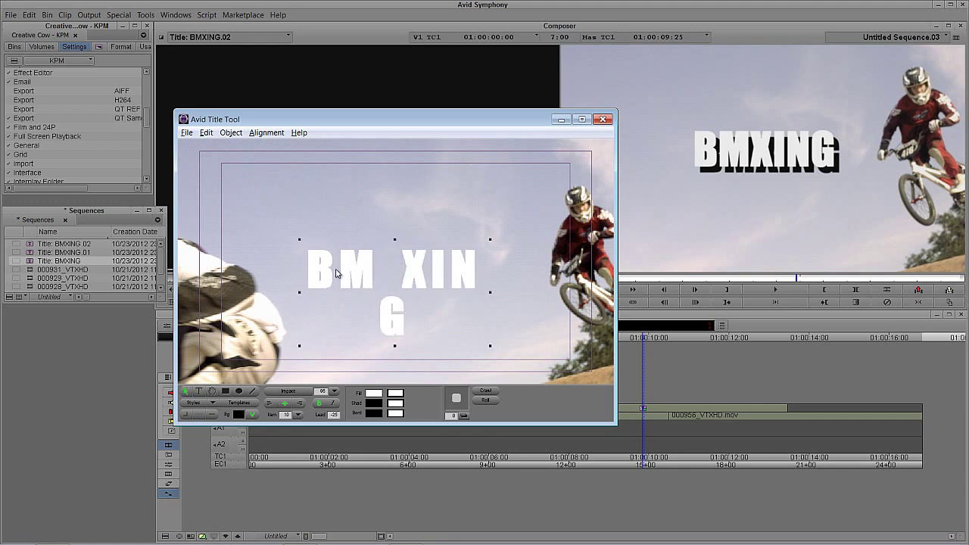
pyautogui.moveTo(303, 293); pyautogui.dragTo(223, 306)
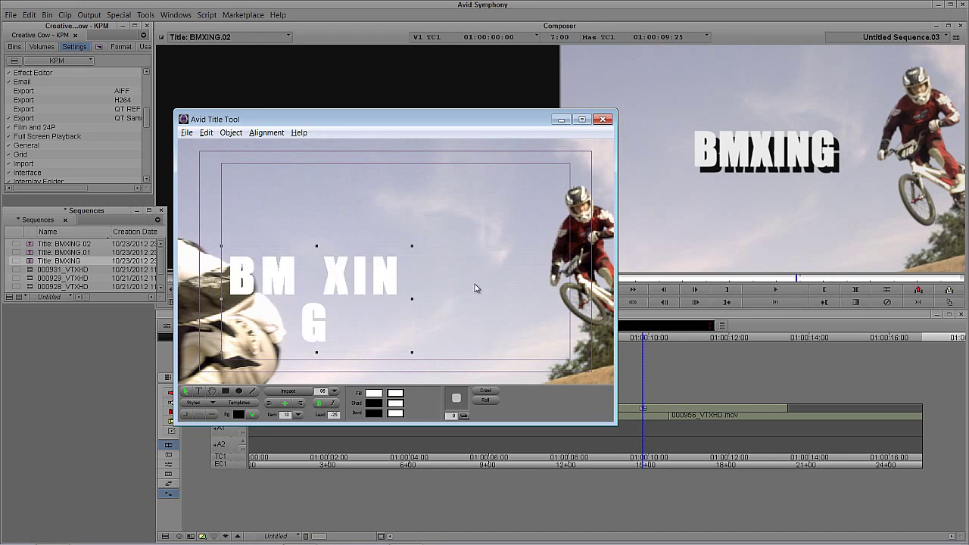
pyautogui.moveTo(412, 301); pyautogui.dragTo(571, 307)
# - Tighten the kerning between M and X, then loosen it slightly so the gap matches the other letters
pyautogui.click(387, 280)
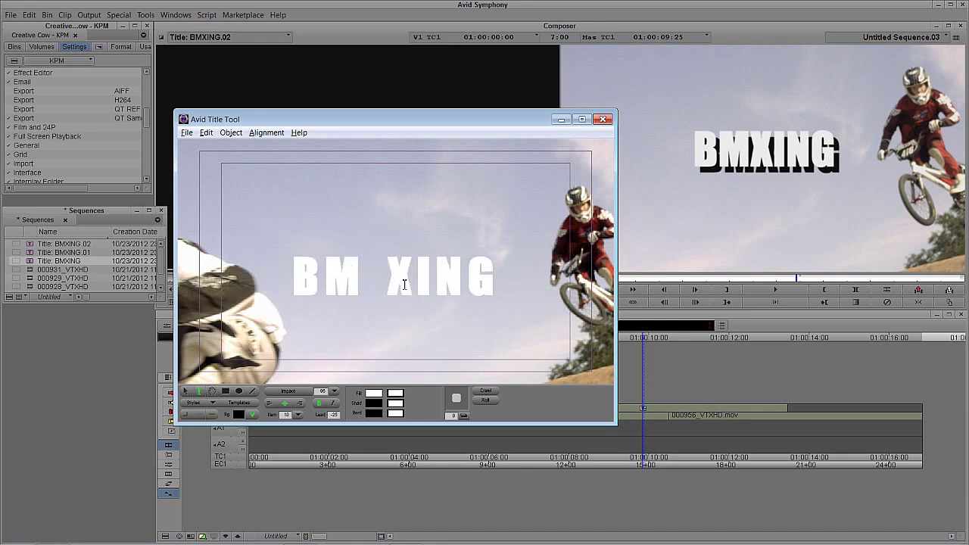
pyautogui.hotkey('alt', 'Left')
pyautogui.hotkey('alt', 'Left')
pyautogui.hotkey('alt', 'Left')
pyautogui.hotkey('alt', 'Left')
pyautogui.hotkey('alt', 'Left')
pyautogui.hotkey('alt', 'Left')
pyautogui.hotkey('alt', 'Left')
pyautogui.hotkey('alt', 'Left')
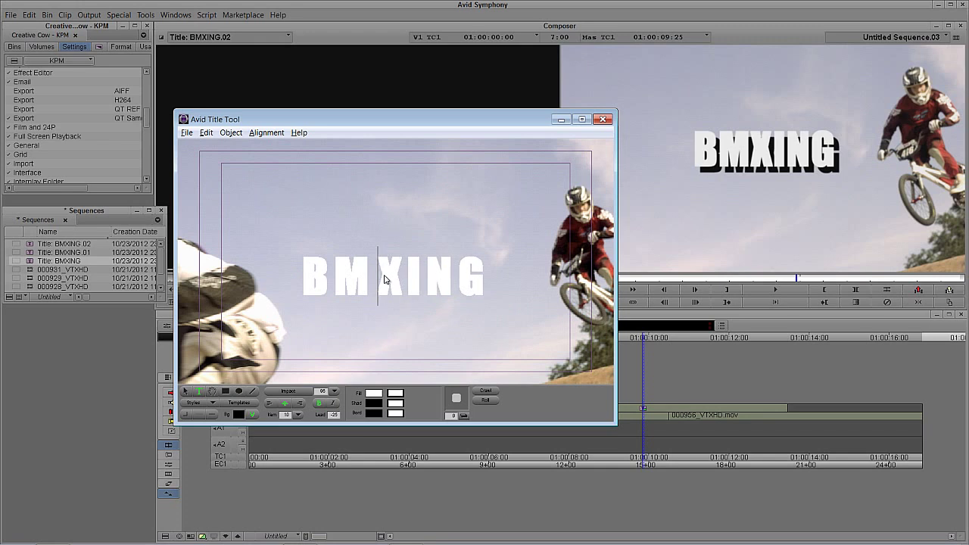
pyautogui.hotkey('alt', 'Left')
pyautogui.hotkey('alt', 'Left')
pyautogui.hotkey('alt', 'Left')
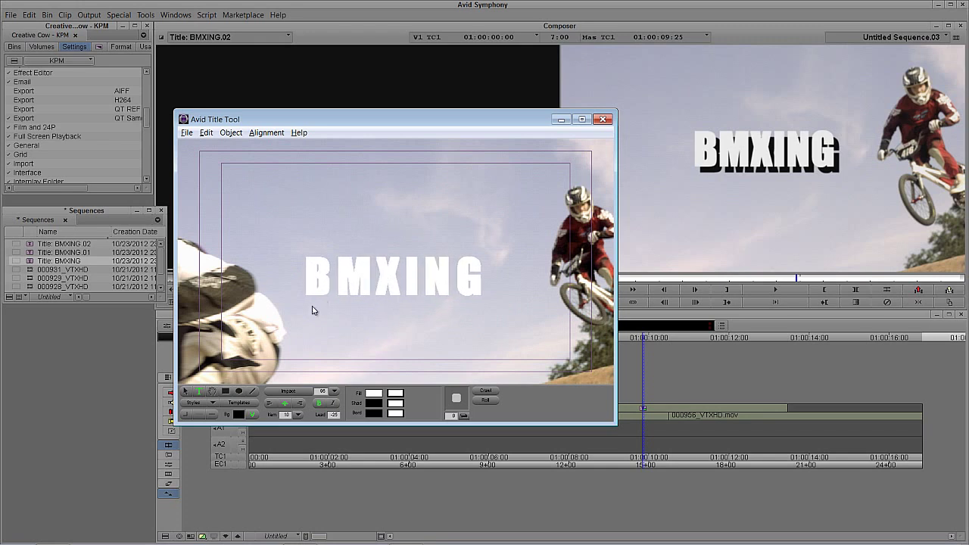
pyautogui.hotkey('alt', 'Right')
pyautogui.hotkey('alt', 'Right')
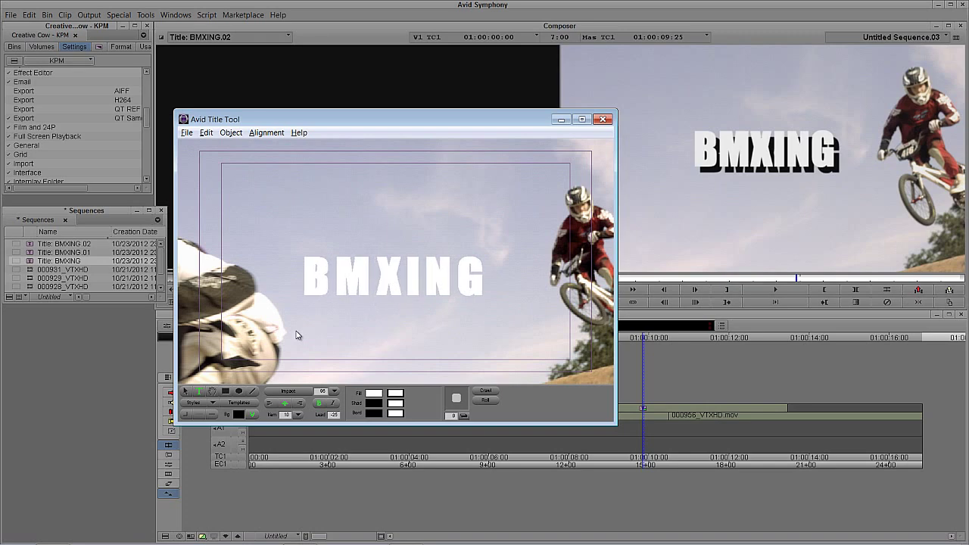
# - Give the BMXING text a drop shadow with a depth of 4 and move it slightly up
pyautogui.click(186, 392)
pyautogui.moveTo(464, 418); pyautogui.dragTo(436, 419)
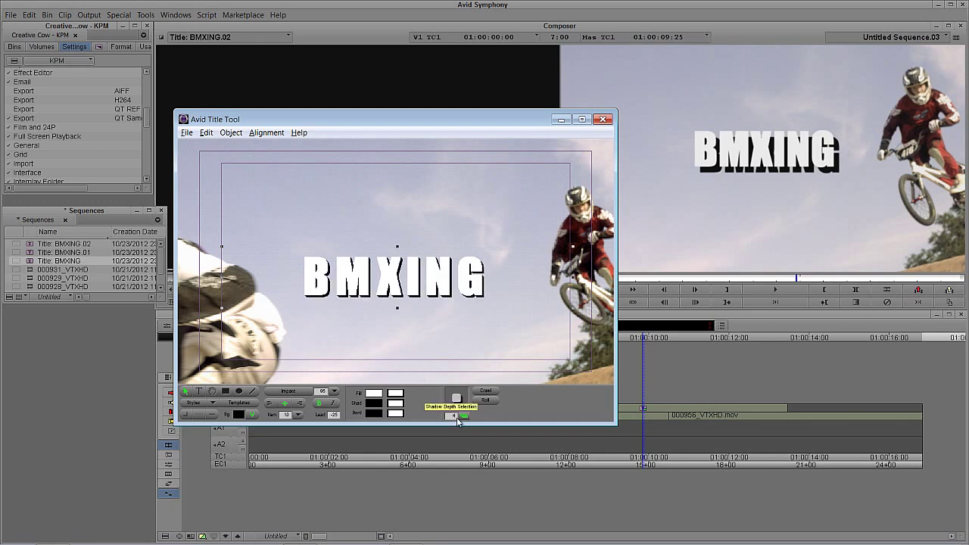
pyautogui.moveTo(394, 284); pyautogui.dragTo(391, 263)
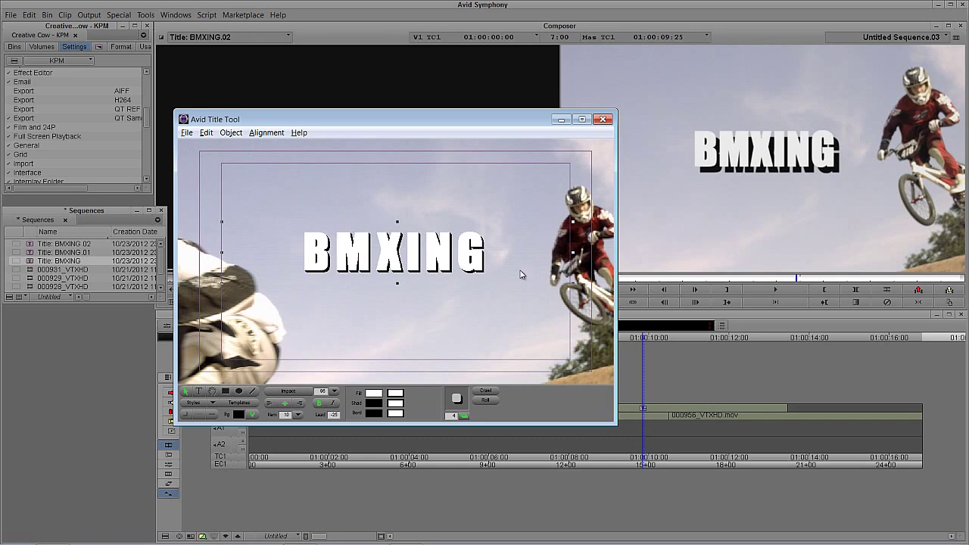
# - Turn off the video background and set the title's background color to purple
pyautogui.click(253, 416)
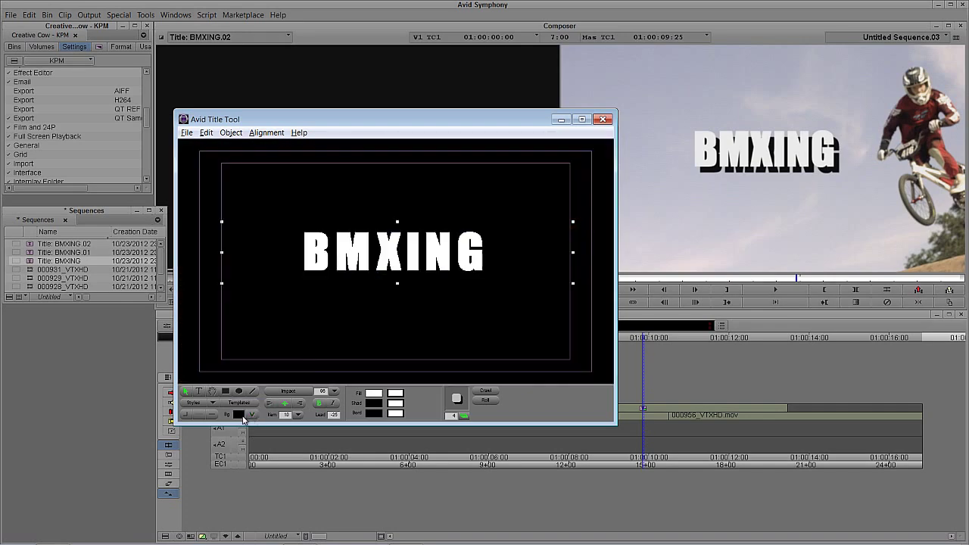
pyautogui.click(240, 415)
pyautogui.moveTo(244, 407); pyautogui.dragTo(245, 326)
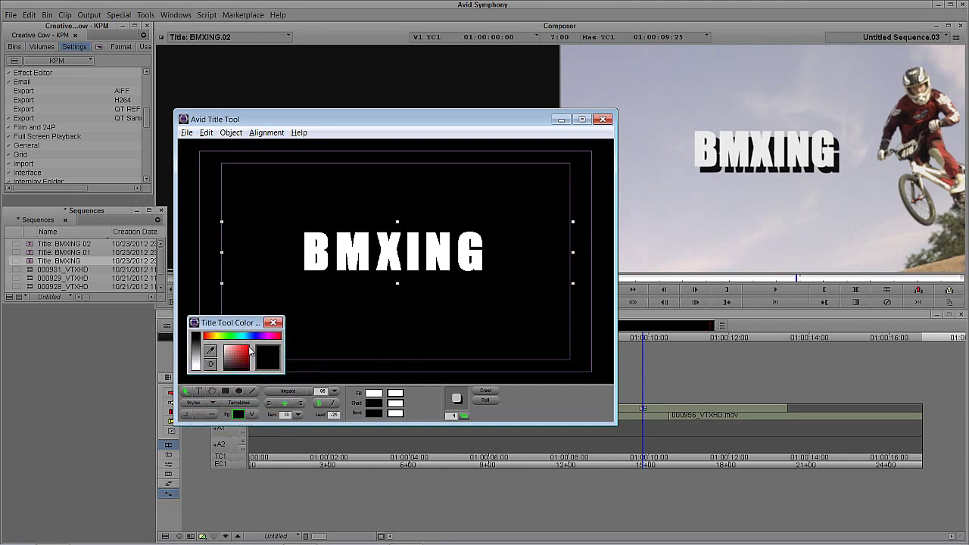
pyautogui.click(266, 341)
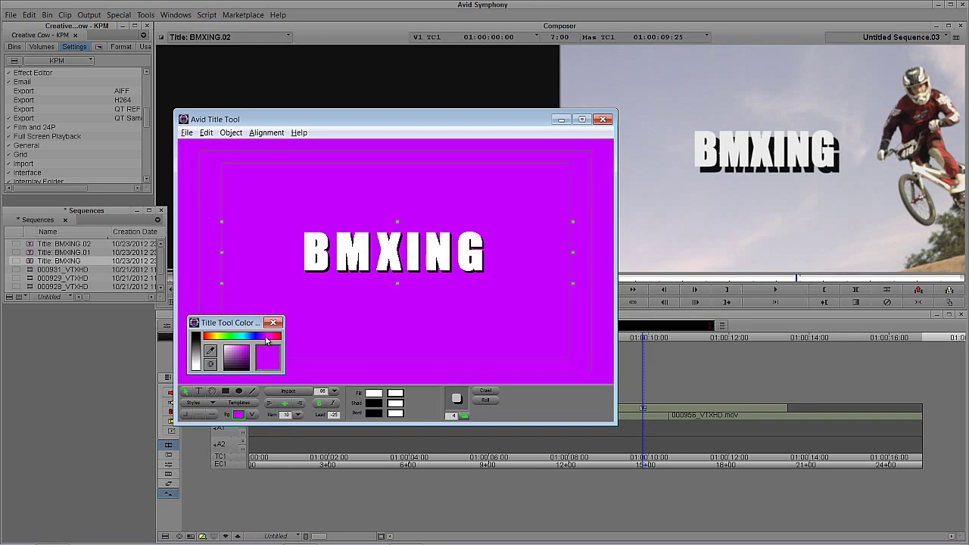
# - Change the background color to yellow, close the color picker, and turn the video background on again
pyautogui.click(218, 340)
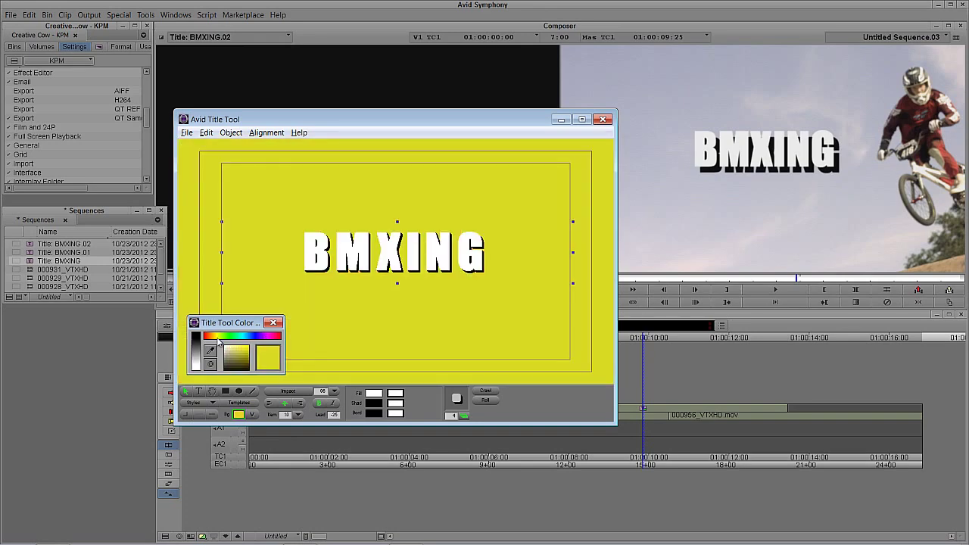
pyautogui.click(243, 358)
pyautogui.click(243, 359)
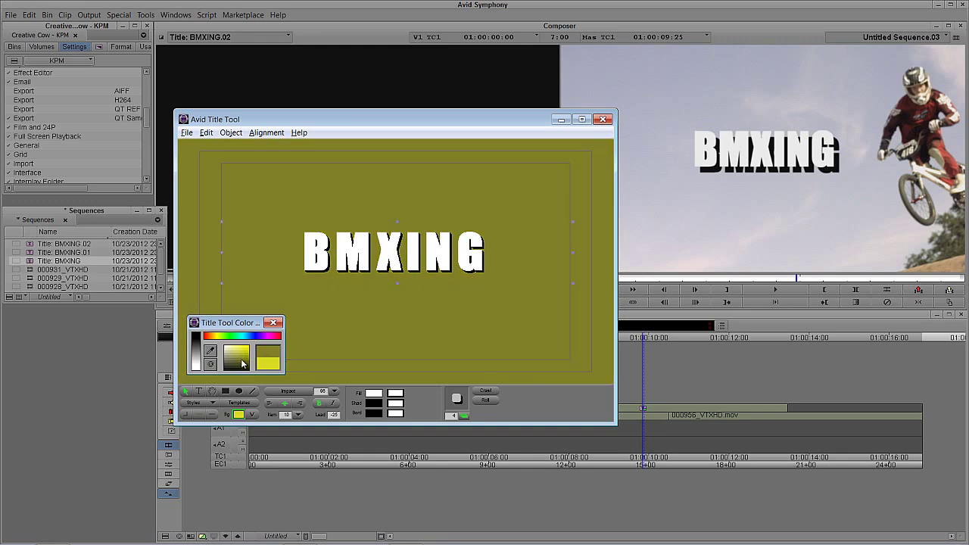
pyautogui.click(243, 365)
pyautogui.moveTo(243, 365)
pyautogui.mouseDown()
pyautogui.moveTo(243, 353)
pyautogui.moveTo(255, 356)
pyautogui.mouseUp()
pyautogui.click(274, 322)
pyautogui.click(252, 414)
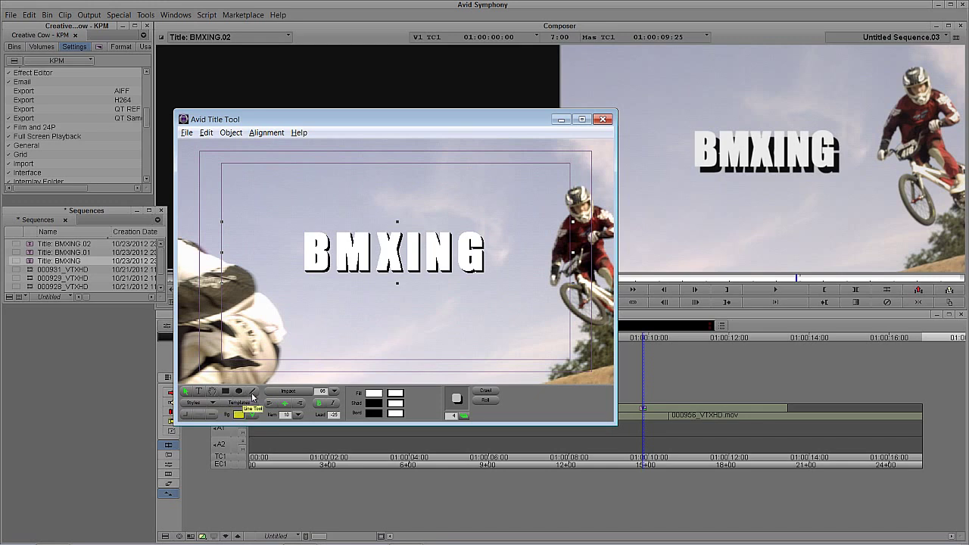
# - Draw a rectangle covering the whole BMXING text
pyautogui.click(226, 392)
pyautogui.moveTo(270, 218); pyautogui.dragTo(514, 292)
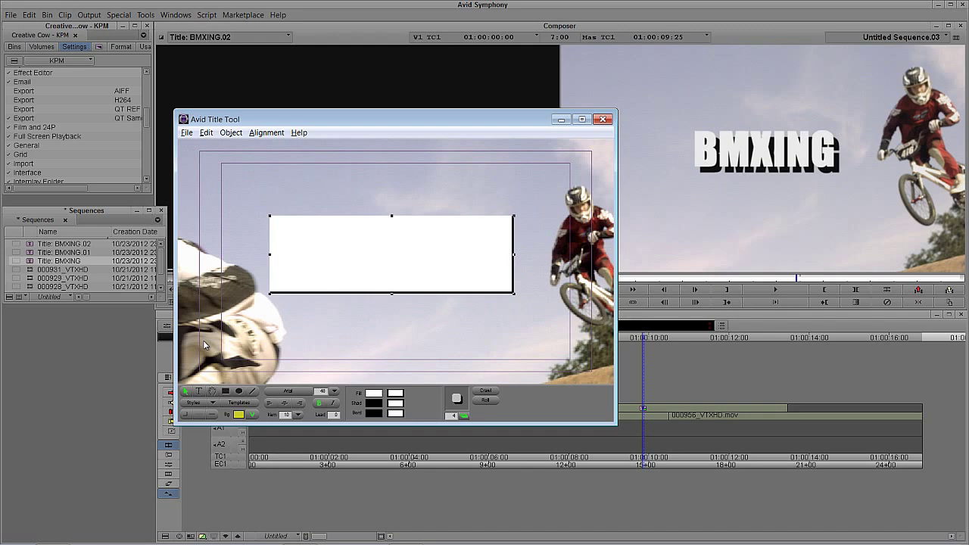
# - Set the rectangle's shadow depth to 0, fill it with blue, and close the color picker
pyautogui.click(453, 417)
pyautogui.write('0')
pyautogui.press('Return')
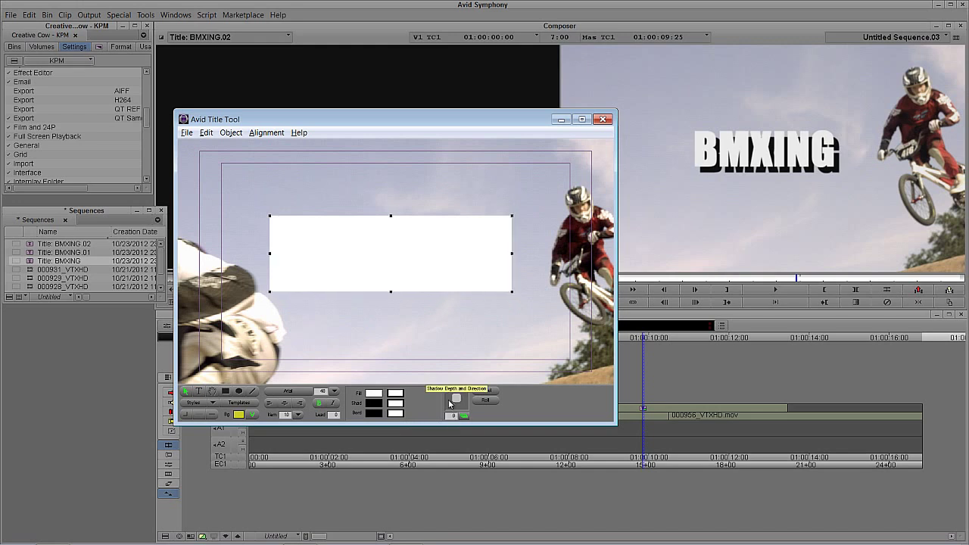
pyautogui.click(374, 396)
pyautogui.moveTo(377, 397); pyautogui.dragTo(372, 333)
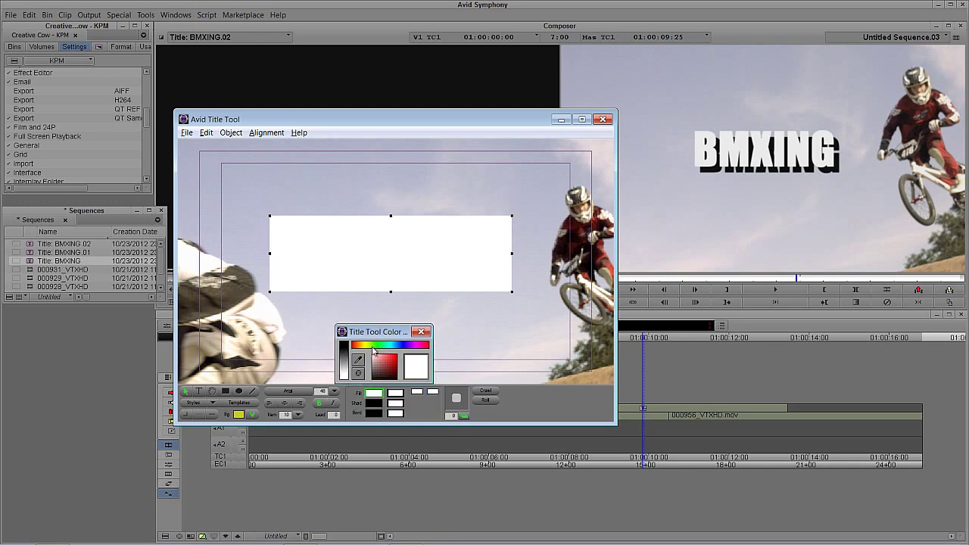
pyautogui.click(403, 348)
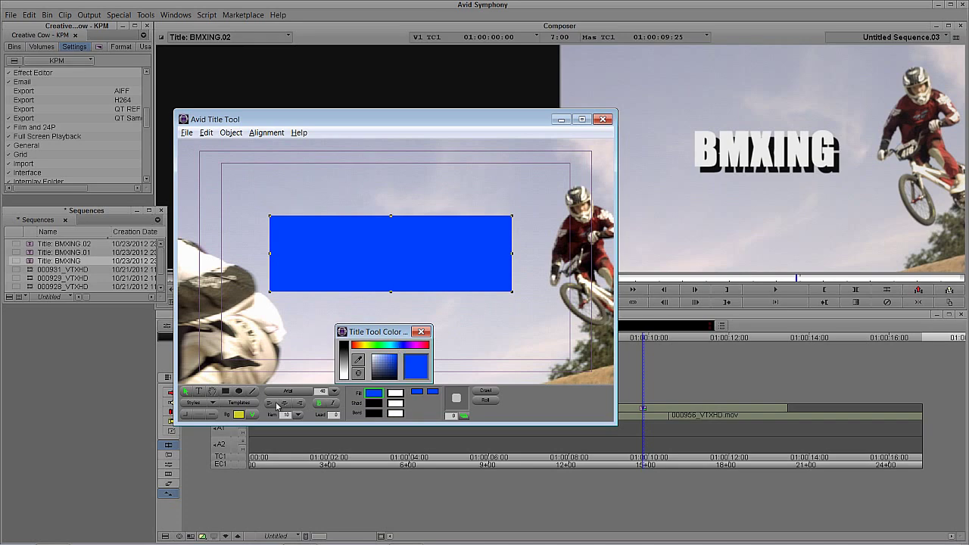
pyautogui.click(419, 332)
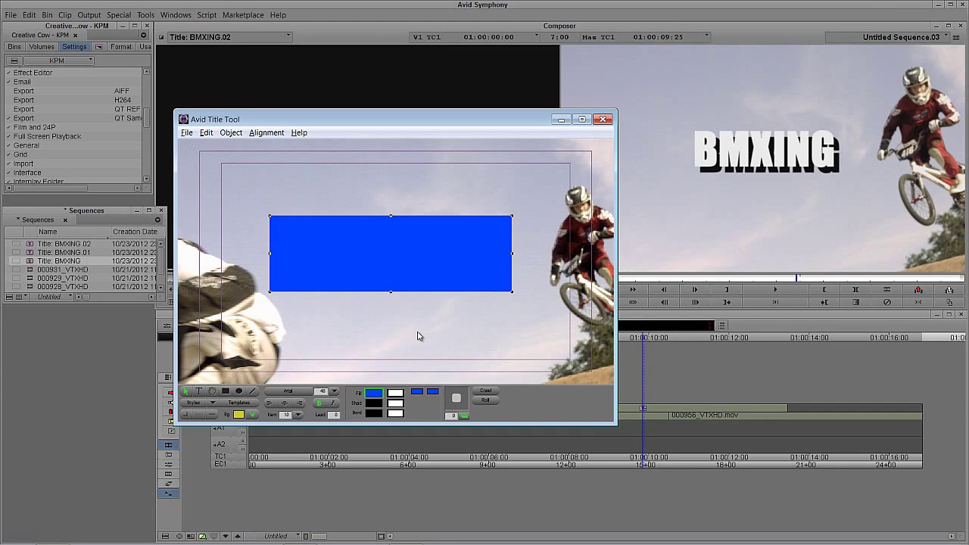
# - Send the blue rectangle backward so it sits behind the BMXING text
pyautogui.click(274, 135)
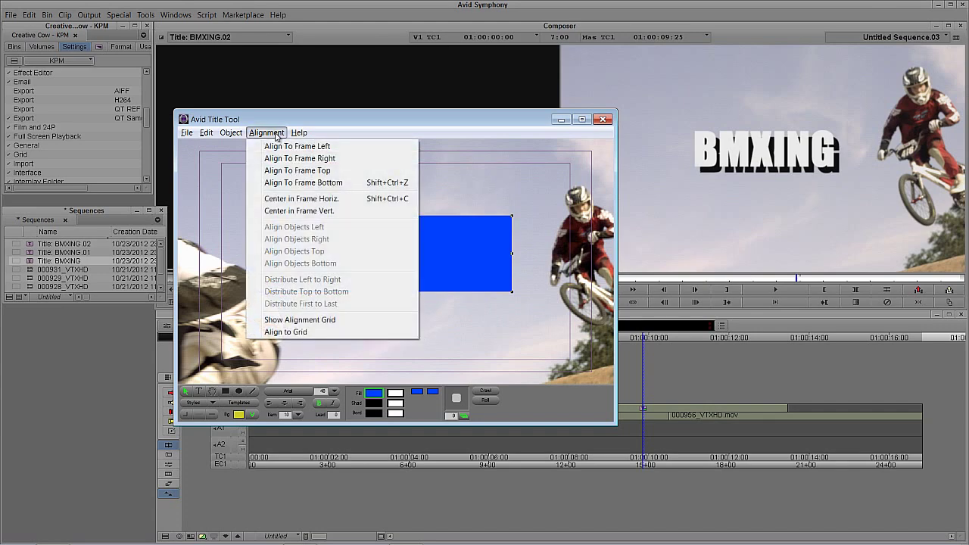
pyautogui.moveTo(237, 138)
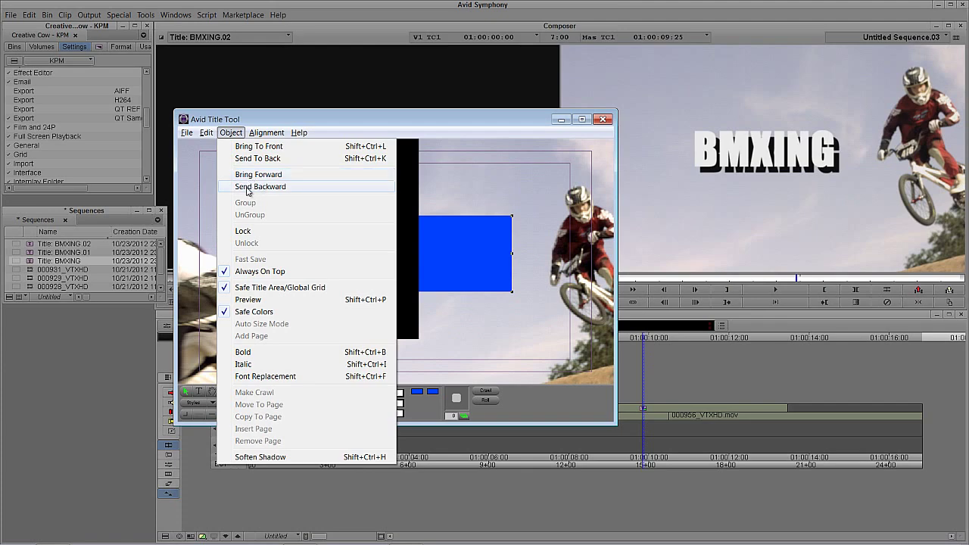
pyautogui.click(280, 190)
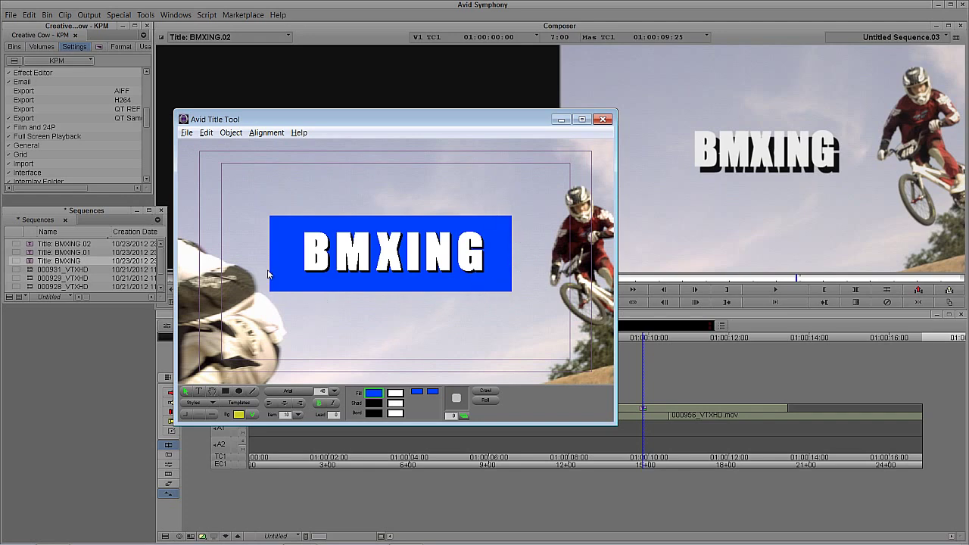
# - Give the blue rectangle rounded corners, then deselect it
pyautogui.click(278, 222)
pyautogui.moveTo(184, 419); pyautogui.dragTo(201, 405)
pyautogui.click(368, 155)
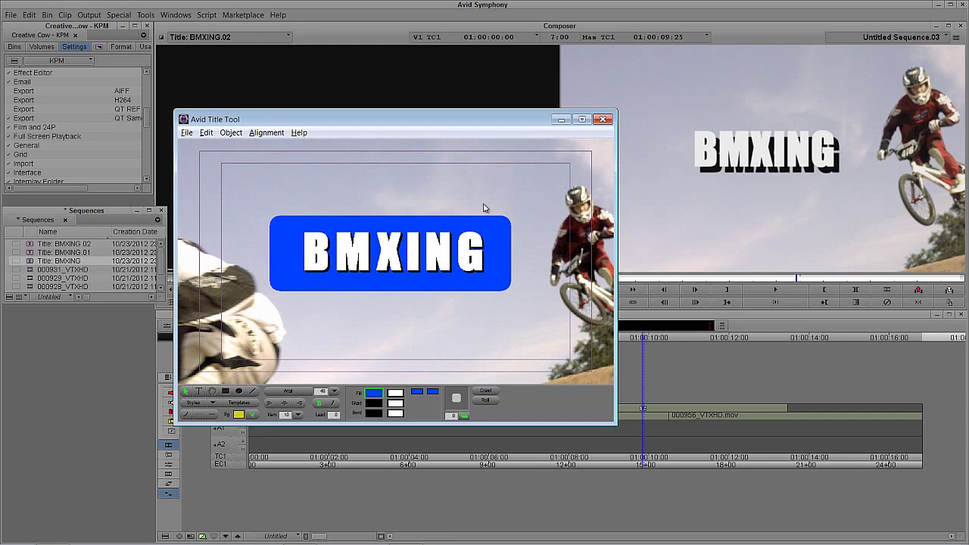
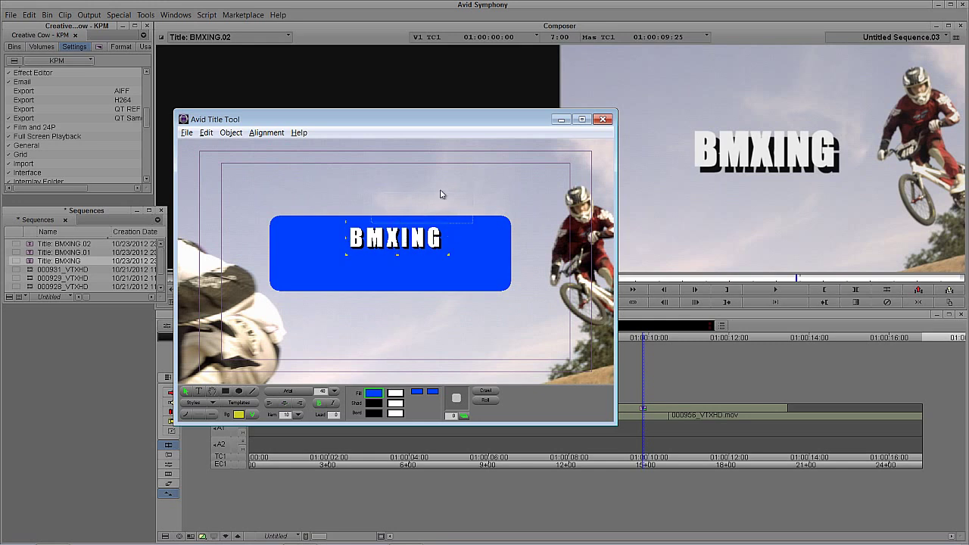
# - Change the BMXING text to "1st Place" with kerning 0, in a text box wide enough for a single line
pyautogui.doubleClick(447, 171)
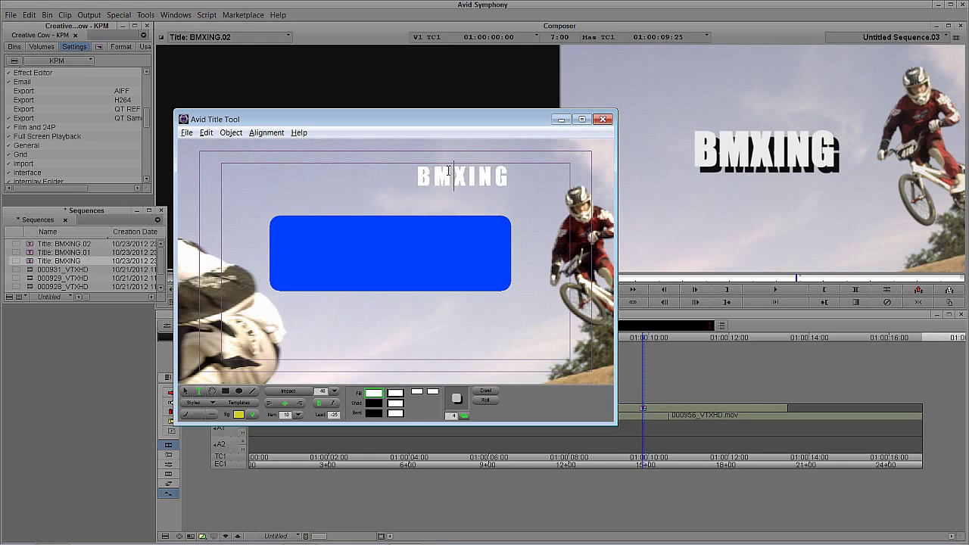
pyautogui.doubleClick(446, 172)
pyautogui.write('1')
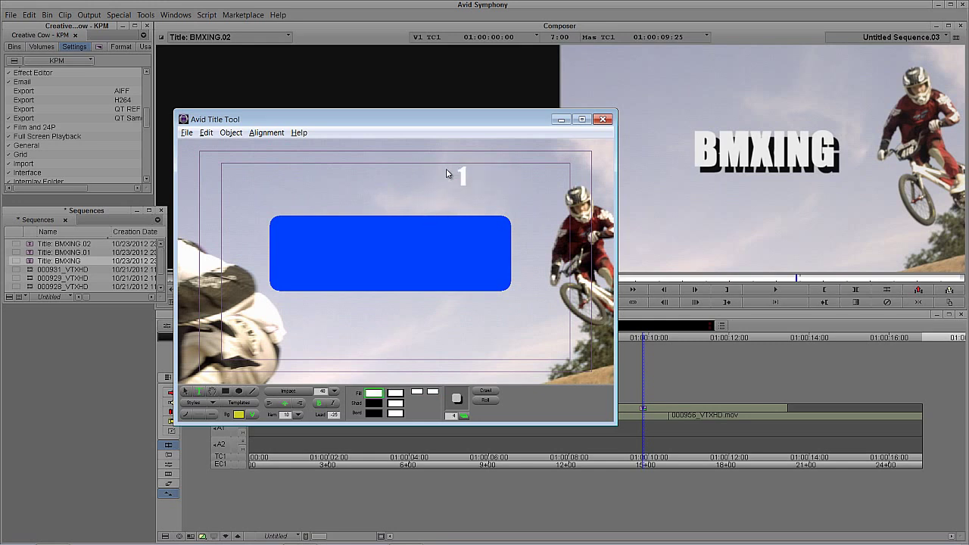
pyautogui.write('st Place')
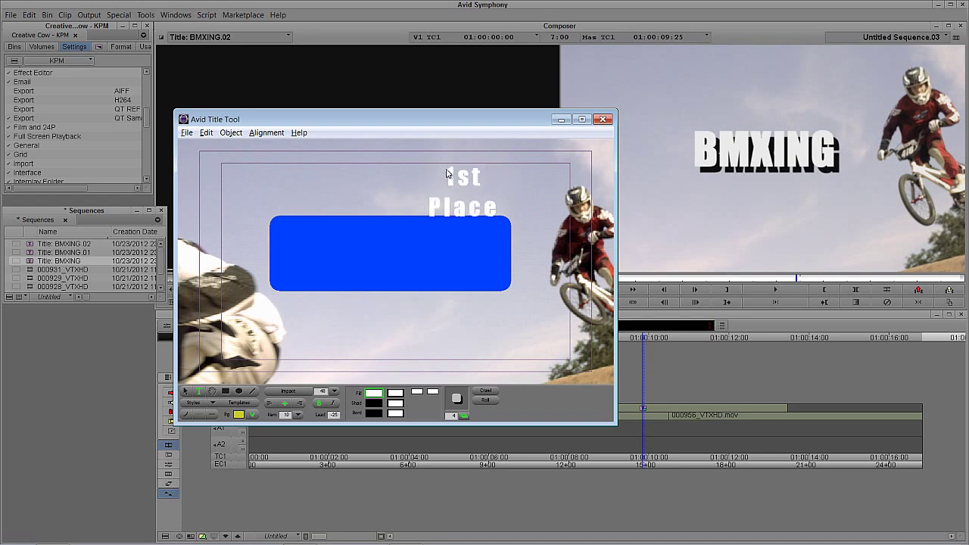
pyautogui.click(186, 392)
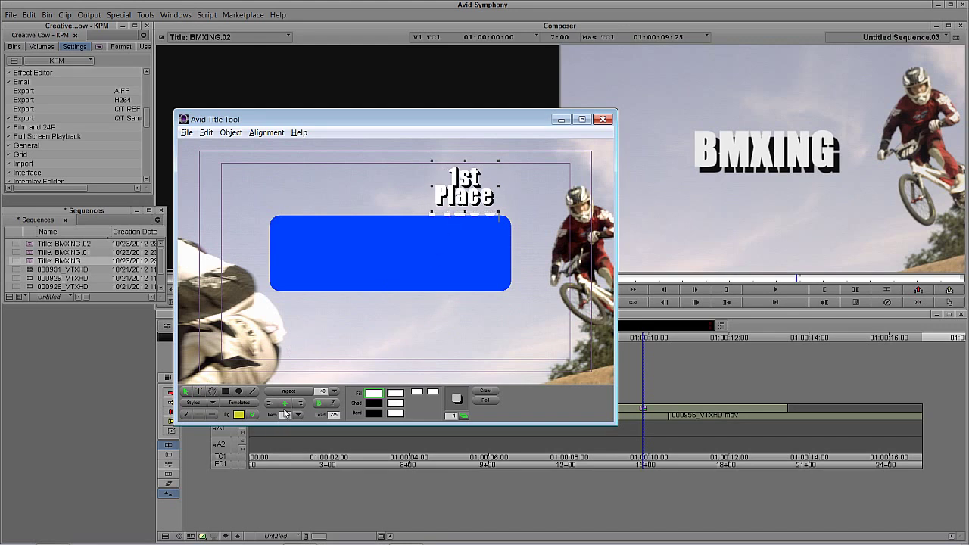
pyautogui.moveTo(498, 186); pyautogui.dragTo(547, 185)
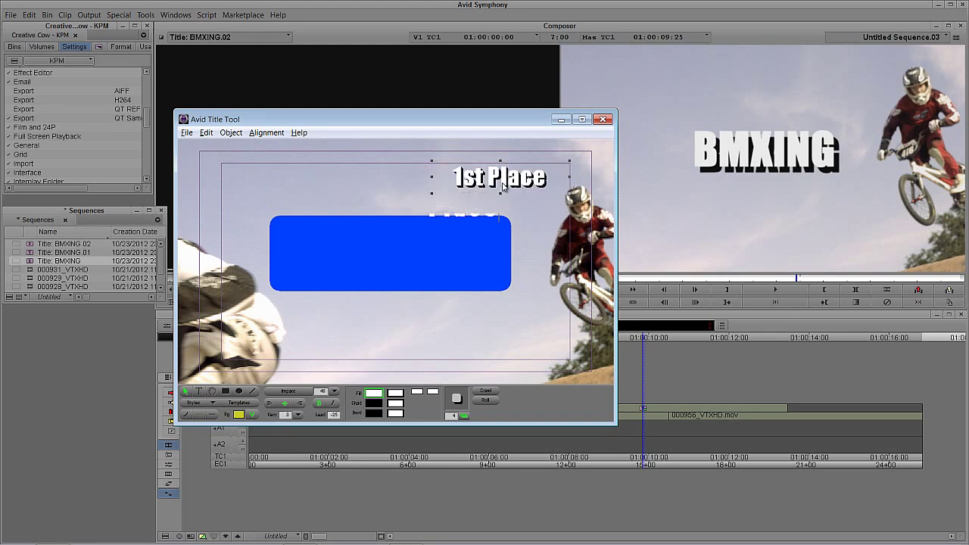
# - Stretch the blue rectangle to the frame's left edge, flatten it into a narrow bar, and place "1st Place" over its right end
pyautogui.click(356, 261)
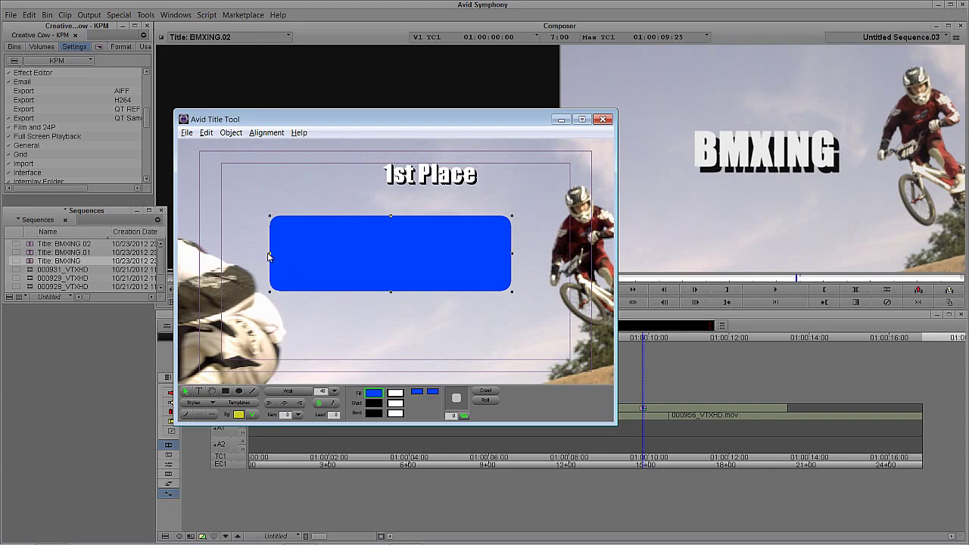
pyautogui.moveTo(269, 254); pyautogui.dragTo(179, 257)
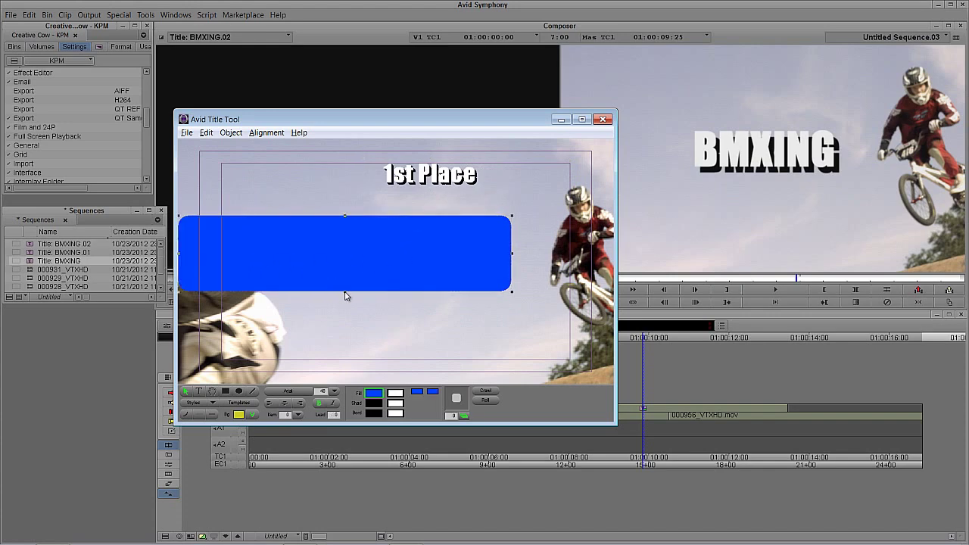
pyautogui.moveTo(346, 292); pyautogui.dragTo(345, 244)
pyautogui.click(432, 174)
pyautogui.moveTo(433, 175); pyautogui.dragTo(473, 234)
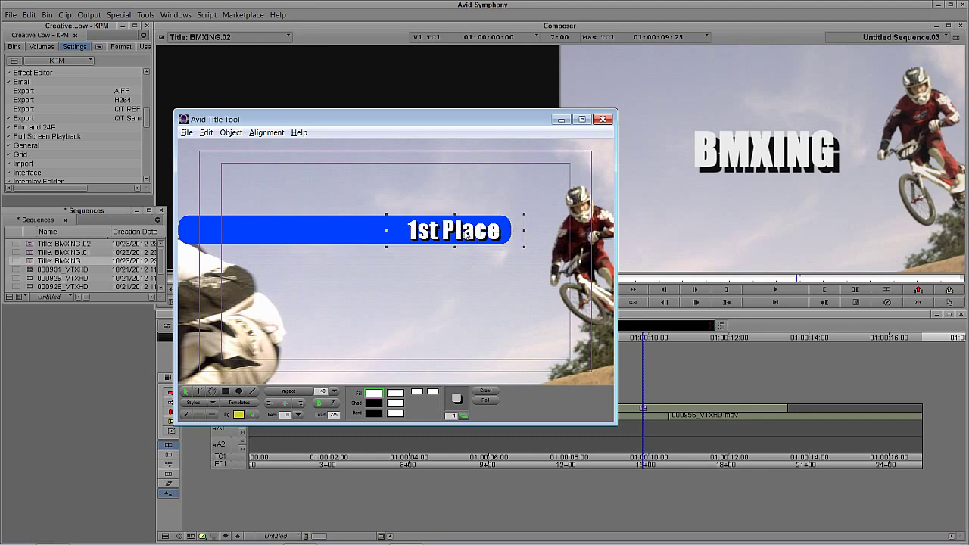
# - Move the bar and its text toward the frame's lower left and duplicate them into three staggered rows, each further right
pyautogui.moveTo(492, 196); pyautogui.dragTo(243, 321)
pyautogui.click(244, 284)
pyautogui.keyDown('alt'); pyautogui.moveTo(243, 284); pyautogui.dragTo(312, 358); pyautogui.keyUp('alt')
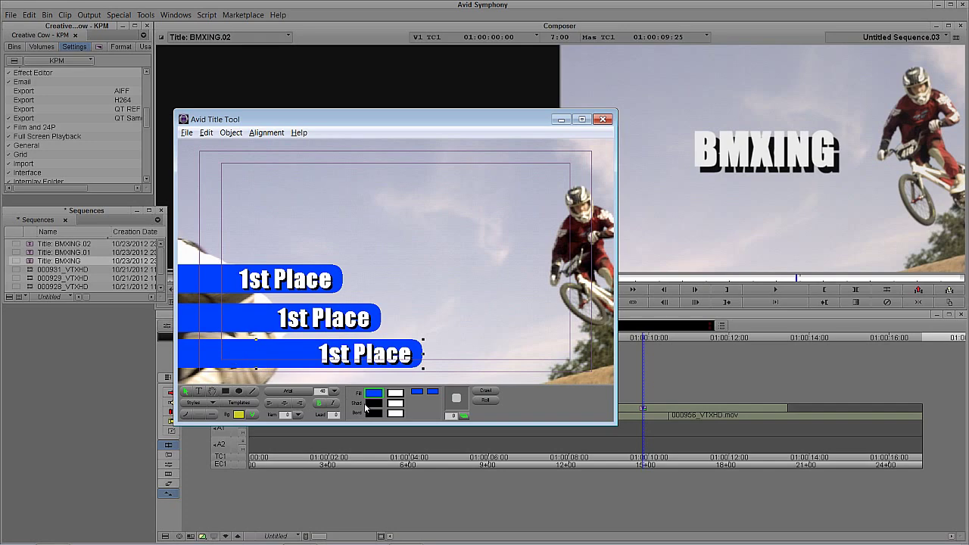
# - Fill the bottom bar with red and the middle bar with green
pyautogui.moveTo(375, 393); pyautogui.dragTo(426, 399)
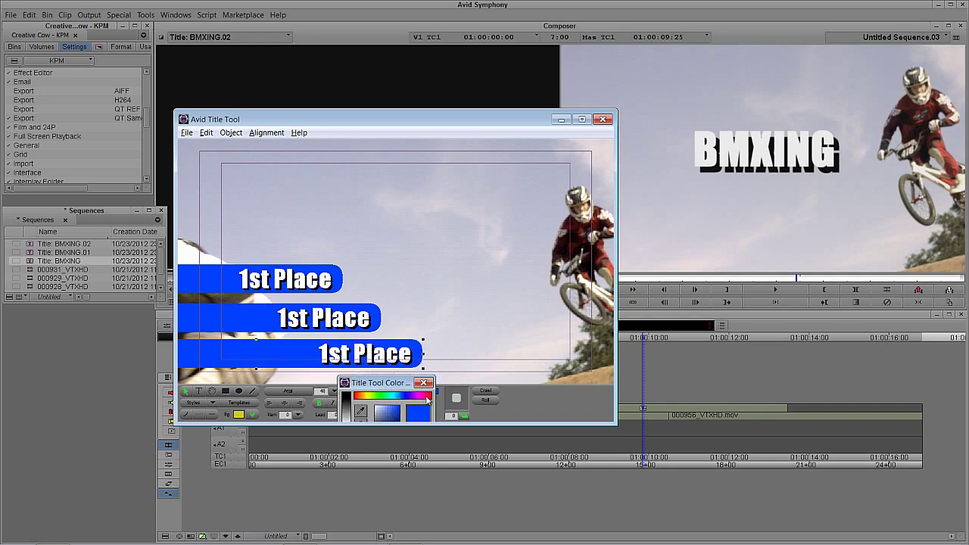
pyautogui.click(426, 398)
pyautogui.click(218, 325)
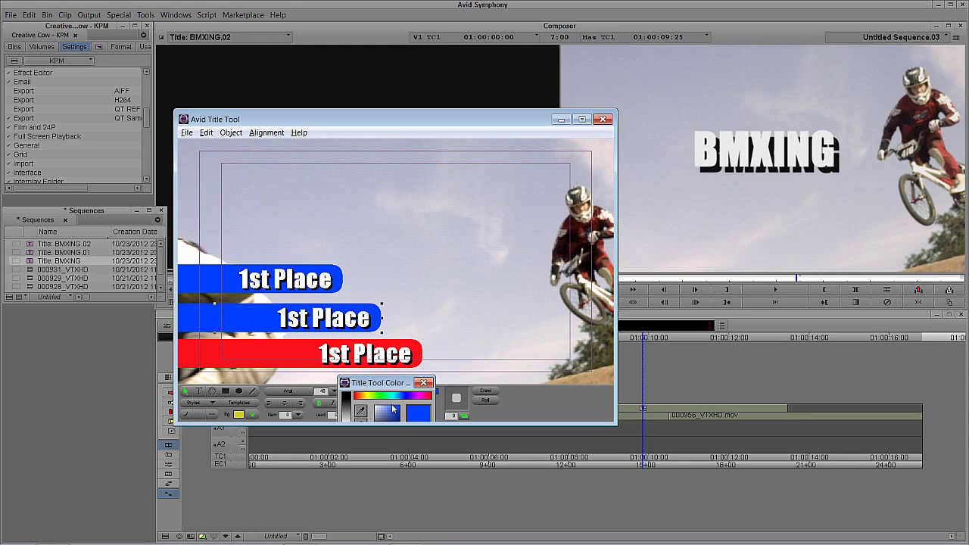
pyautogui.click(389, 399)
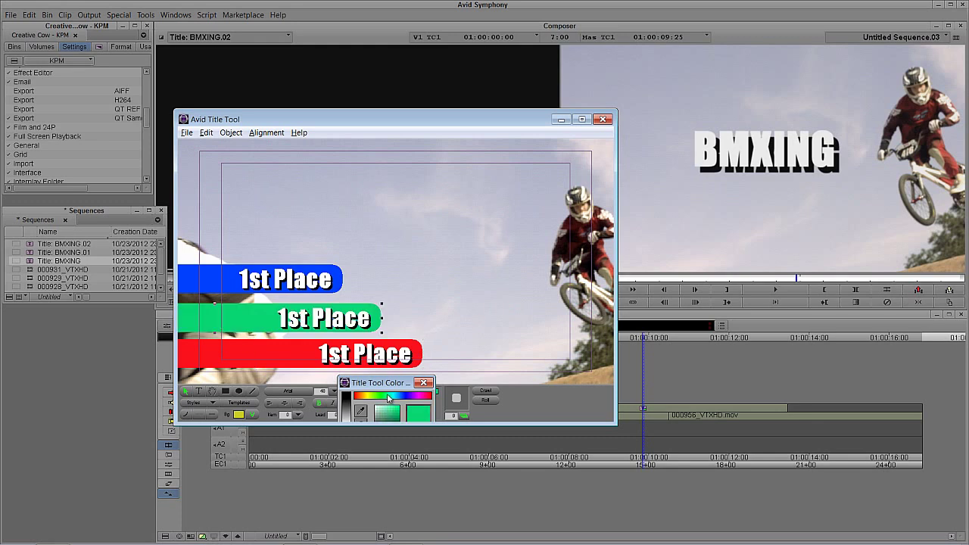
# - Change the text on the green bar to "2nd Place" and on the red bar to "3rd Place"
pyautogui.click(306, 324)
pyautogui.moveTo(256, 319); pyautogui.dragTo(281, 319)
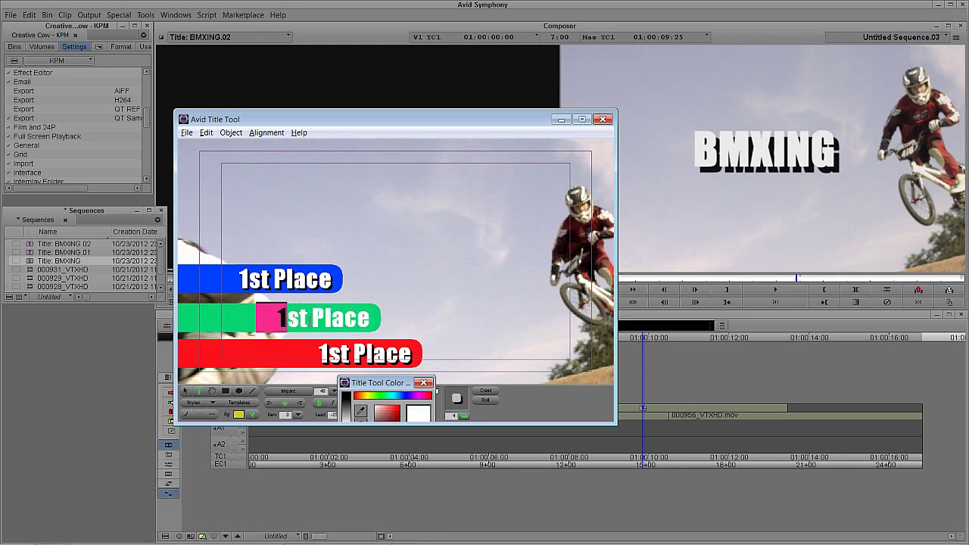
pyautogui.doubleClick(271, 324)
pyautogui.write('2nd')
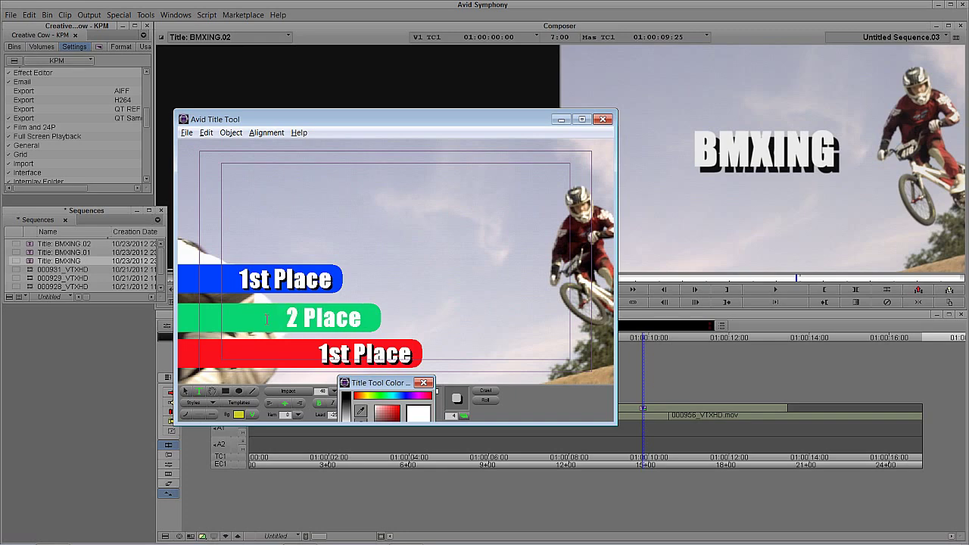
pyautogui.moveTo(350, 367); pyautogui.dragTo(321, 367)
pyautogui.write('3rd')
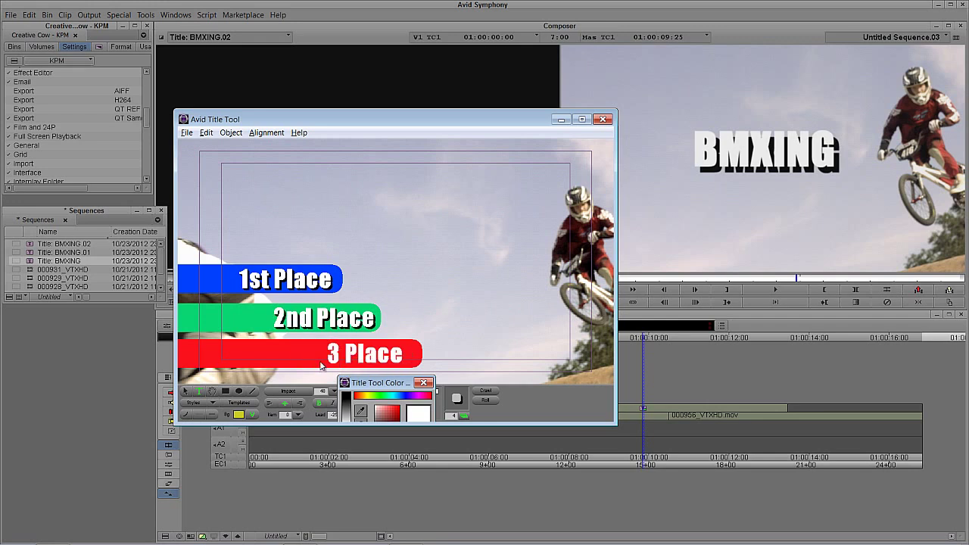
pyautogui.click(186, 392)
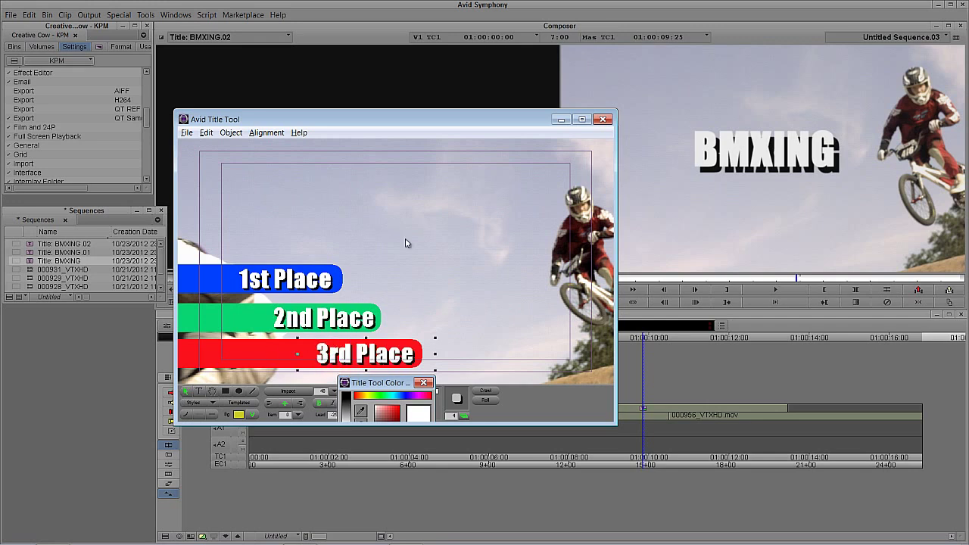
pyautogui.click(424, 309)
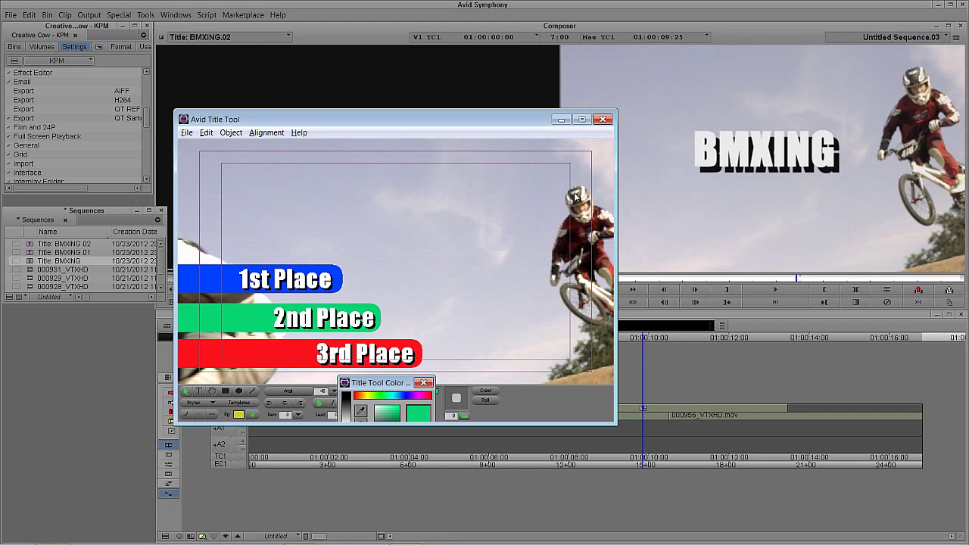
# - Close the title and save it back into the sequence
pyautogui.click(603, 119)
pyautogui.click(351, 290)
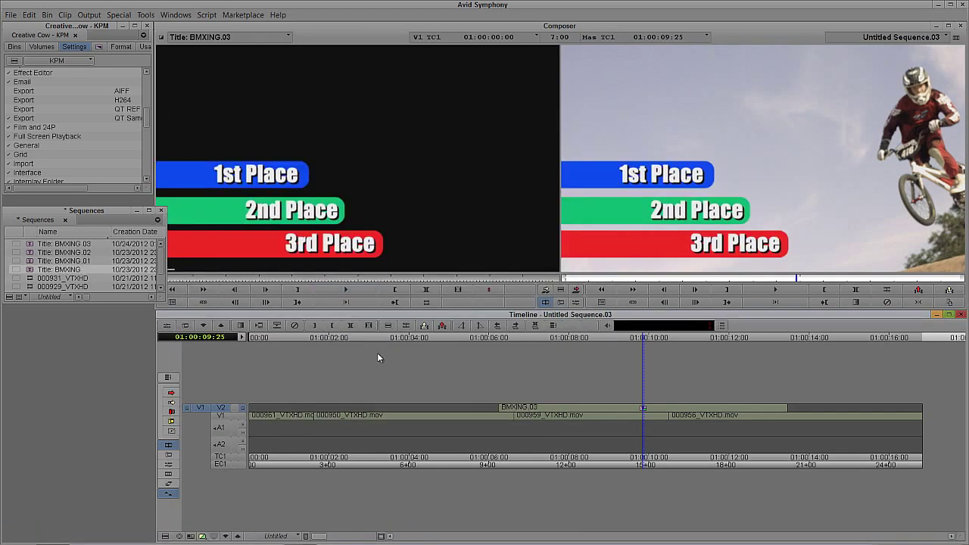
# - Park the playhead over the title clip and add video tracks V3 and V4 to the sequence
pyautogui.click(595, 407)
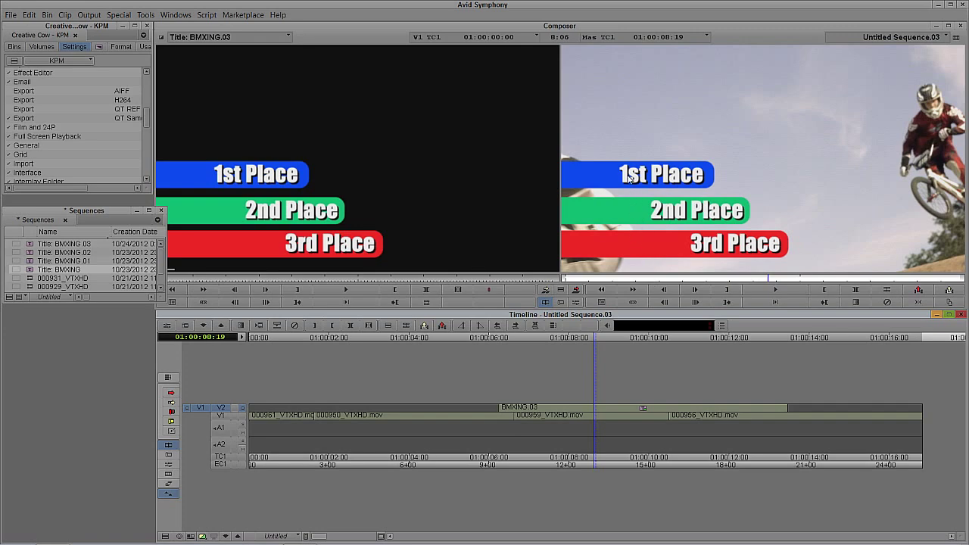
pyautogui.click(565, 412)
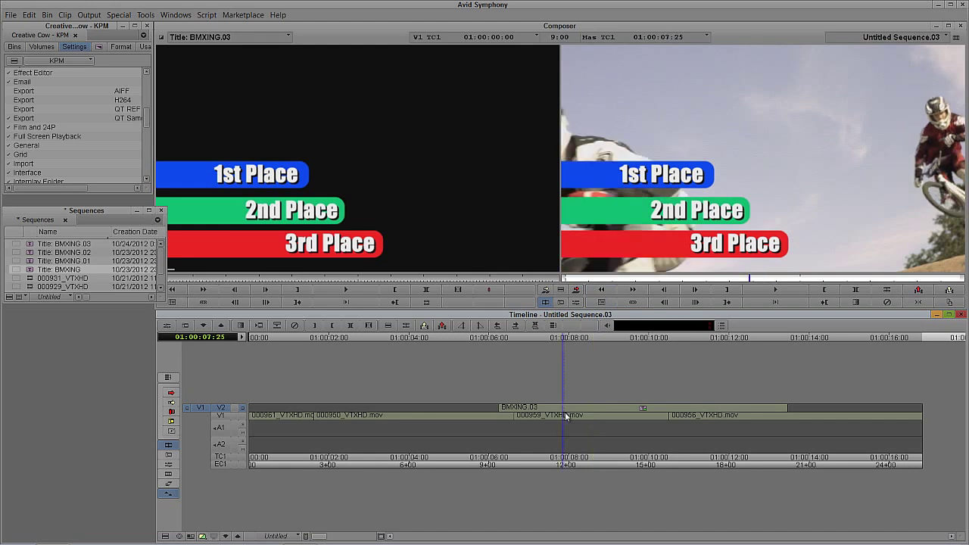
pyautogui.hotkey('ctrl', 'y')
pyautogui.hotkey('ctrl', 'y')
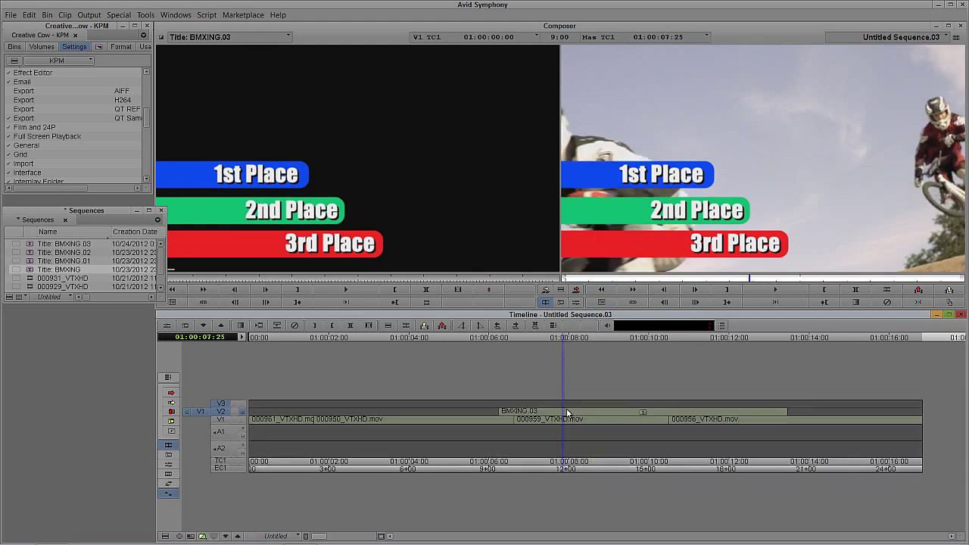
# - Mark the duration of the title clip on V2 and overwrite the same title onto V3 over that range
pyautogui.click(221, 407)
pyautogui.press('t')
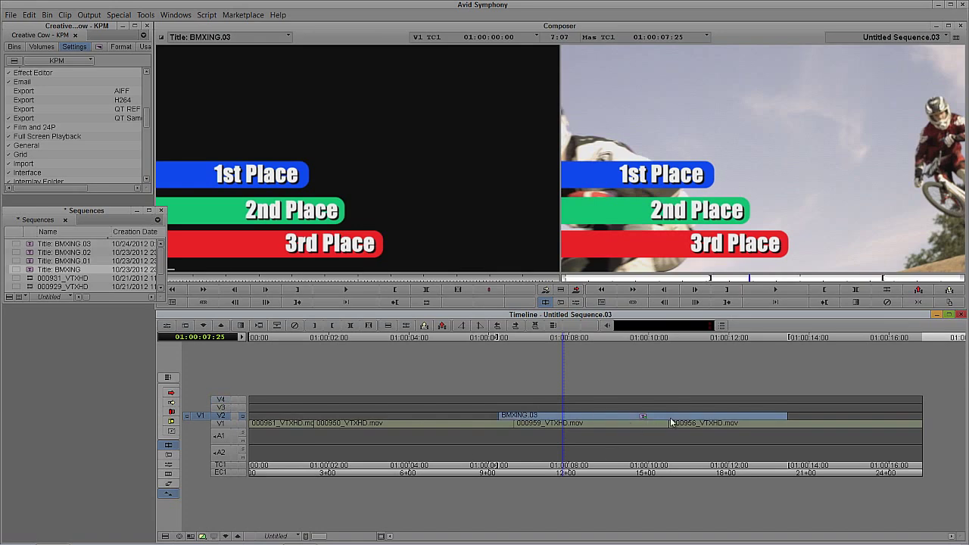
pyautogui.click(220, 408)
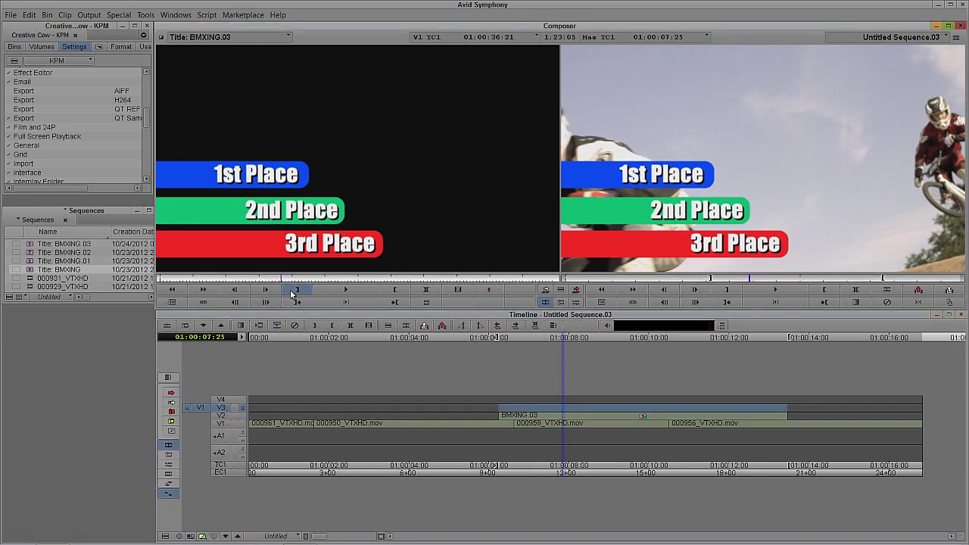
pyautogui.click(282, 279)
pyautogui.click(297, 302)
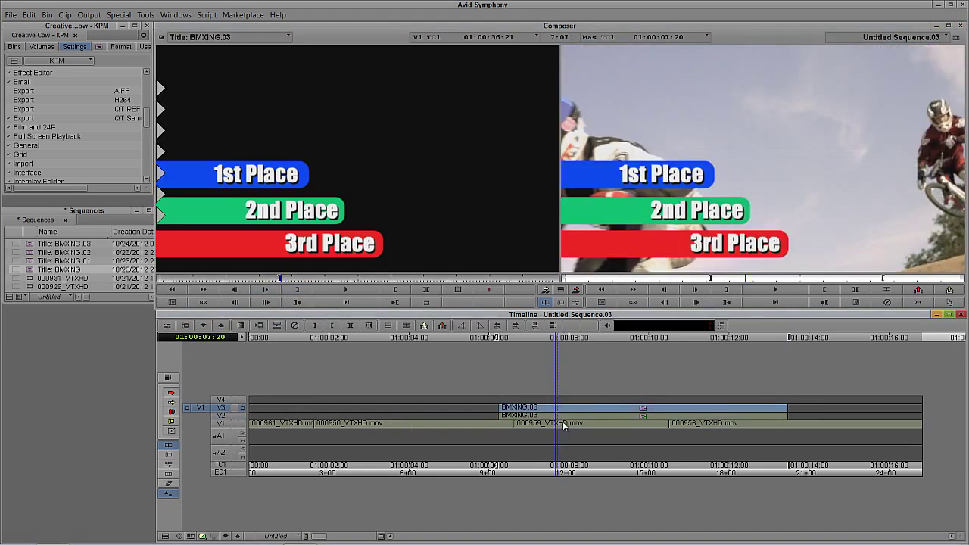
# - Overwrite the title onto V4 over the same range and solo track V4
pyautogui.click(227, 398)
pyautogui.press('b')
pyautogui.click(567, 422)
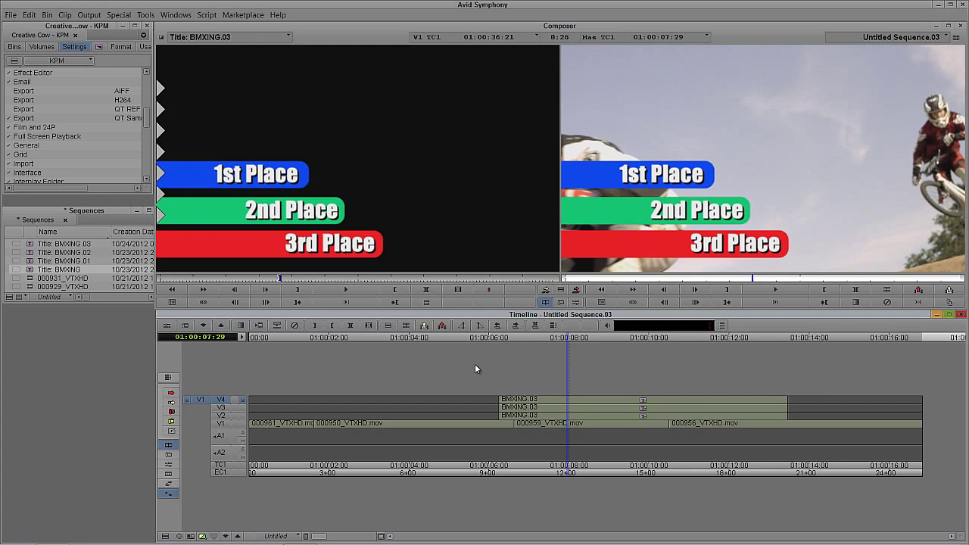
pyautogui.click(242, 400)
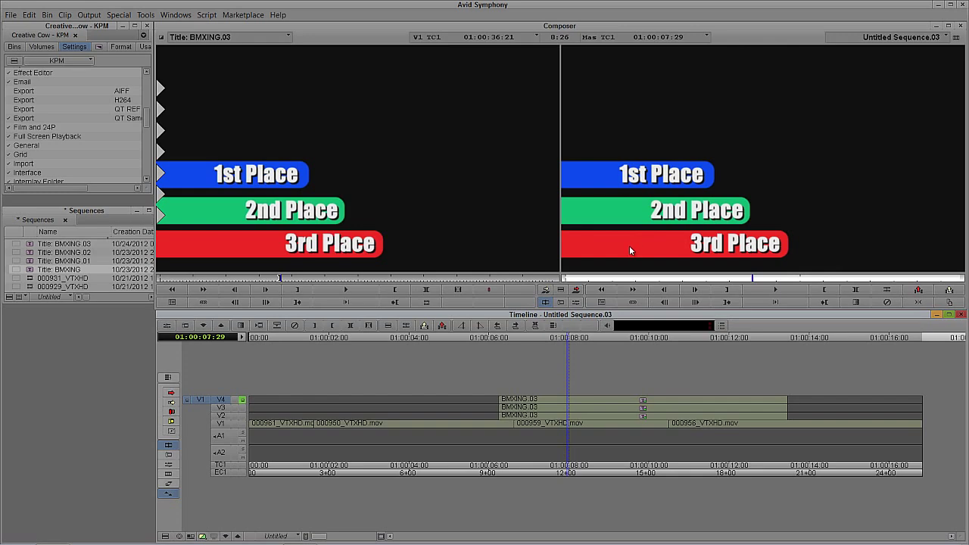
# - Crop the bottom of the V4 title to -333 in the Effect Editor so only the 1st Place bar shows
pyautogui.hotkey('ctrl', '8')
pyautogui.moveTo(387, 78); pyautogui.dragTo(113, 99)
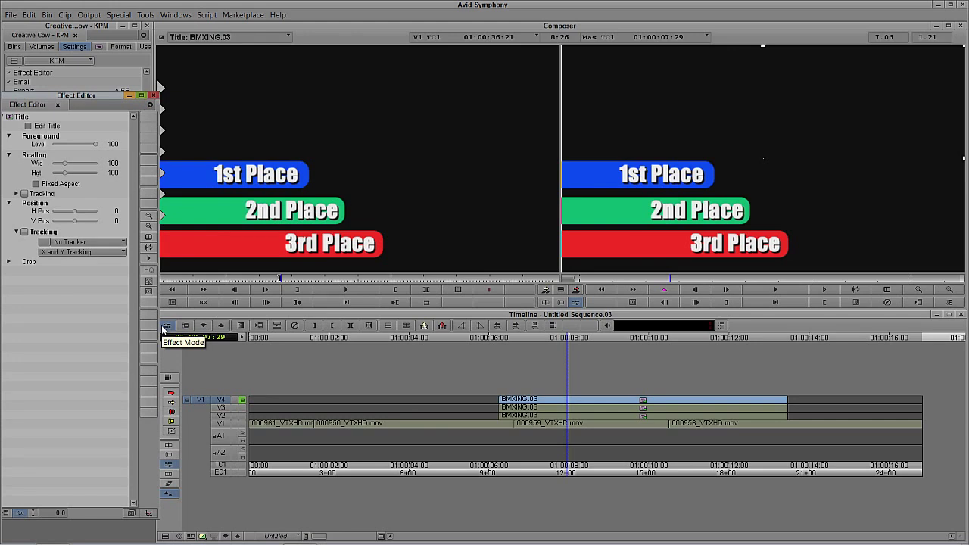
pyautogui.click(8, 262)
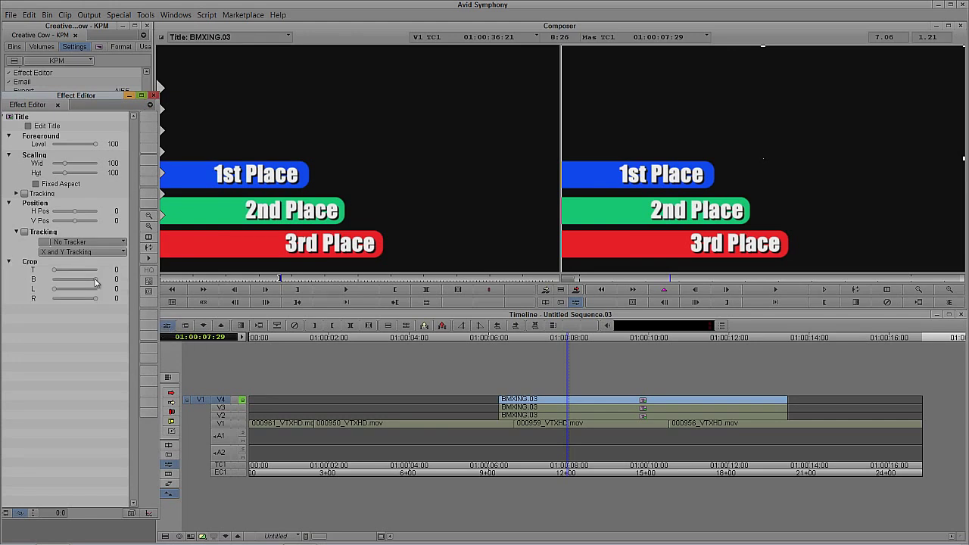
pyautogui.moveTo(92, 279); pyautogui.dragTo(81, 284)
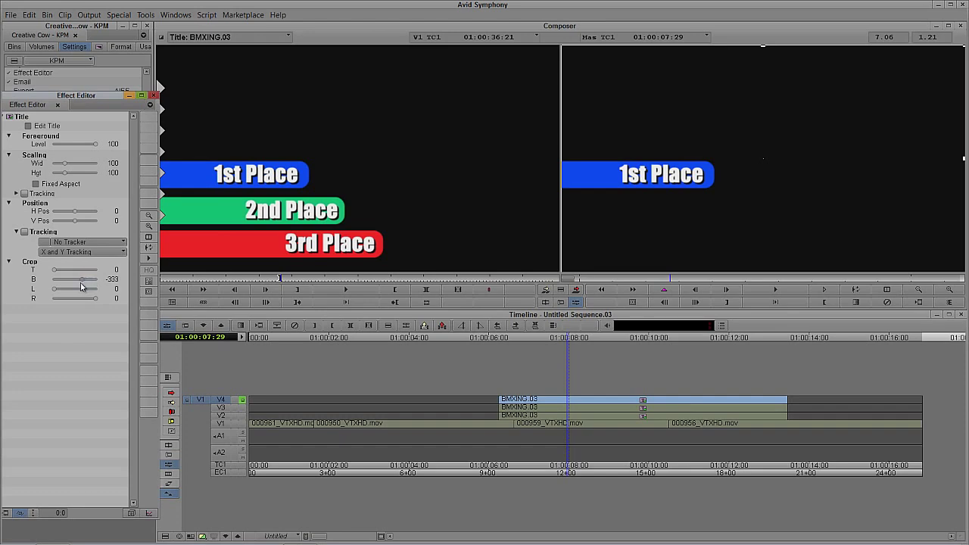
# - Solo V3 and crop its title to top 628 and bottom -192, isolating the 2nd Place bar
pyautogui.click(242, 408)
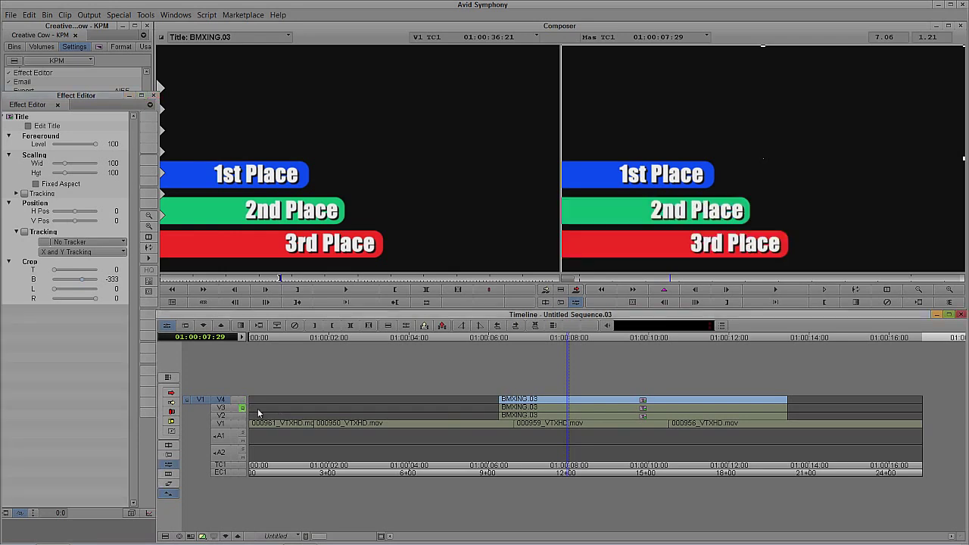
pyautogui.click(533, 409)
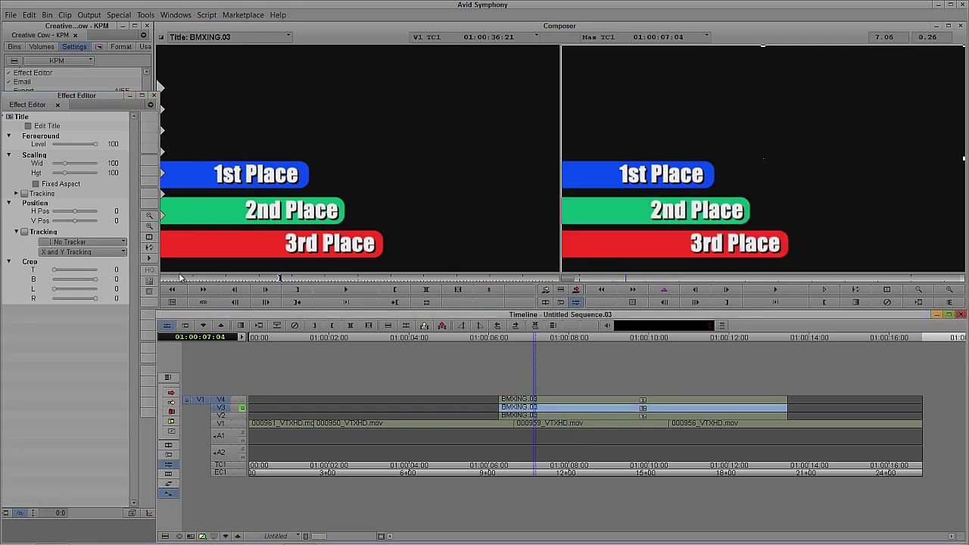
pyautogui.moveTo(54, 269); pyautogui.dragTo(81, 270)
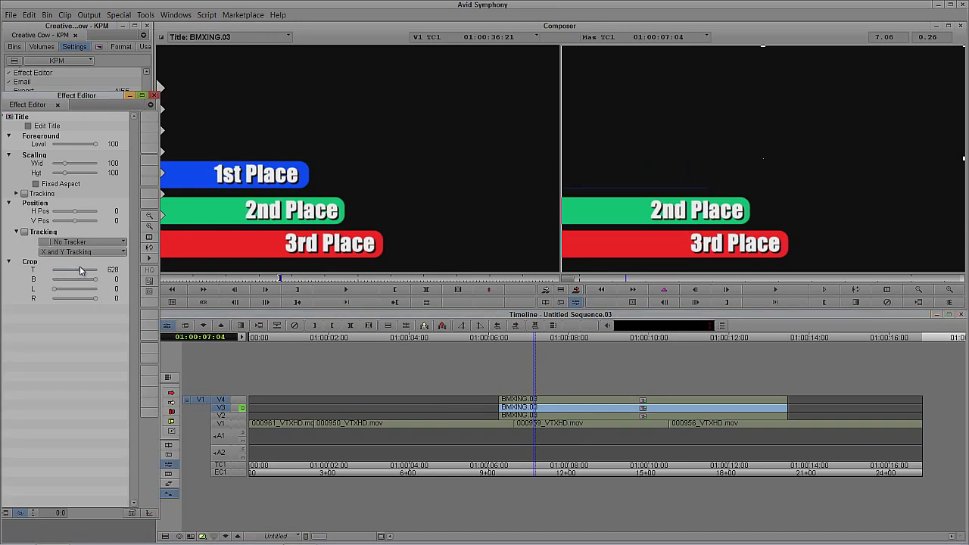
pyautogui.moveTo(93, 283); pyautogui.dragTo(87, 285)
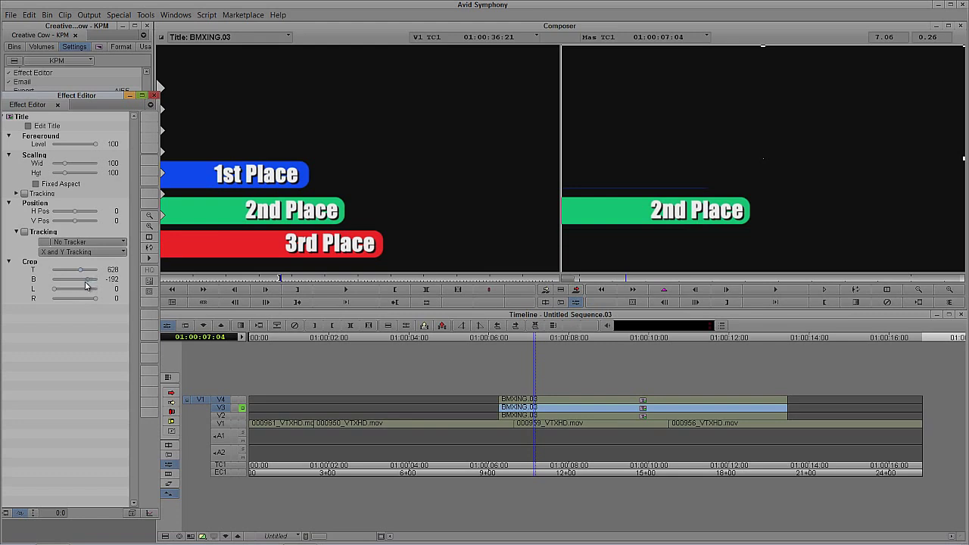
# - Solo V2 and crop the top of its title to 794, isolating the 3rd Place bar
pyautogui.click(243, 423)
pyautogui.click(533, 417)
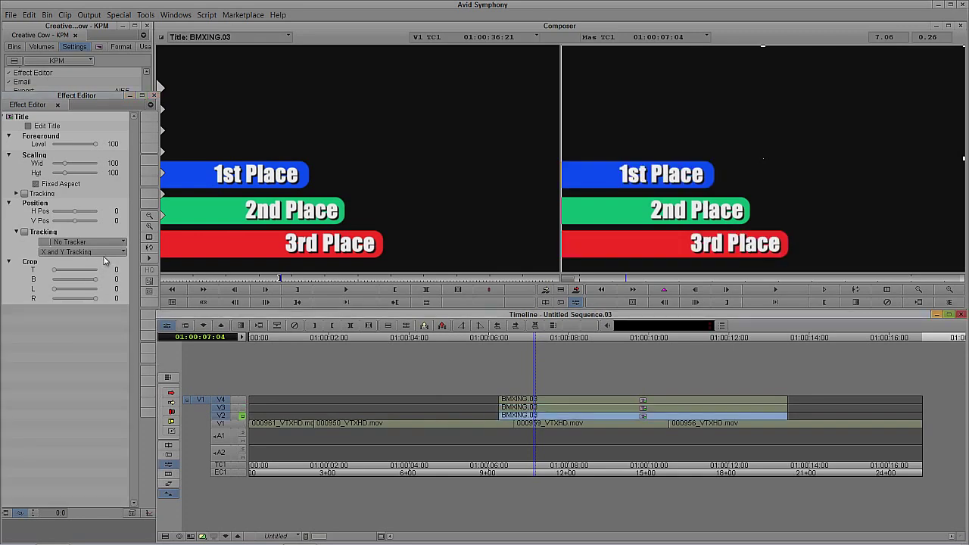
pyautogui.moveTo(54, 273); pyautogui.dragTo(93, 271)
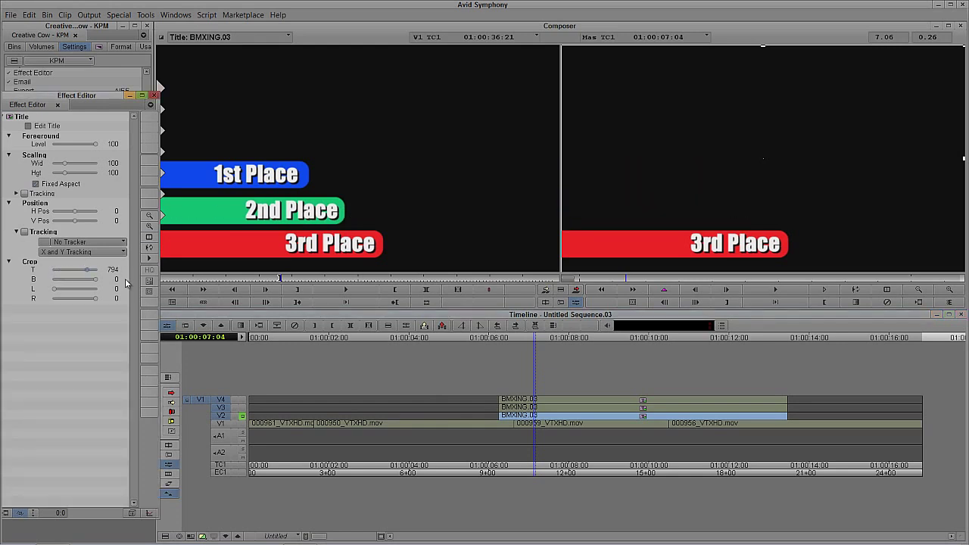
# - Monitor the V1 footage alone, and the cropped titles on V2, V3 and V4 composited over it
pyautogui.click(242, 399)
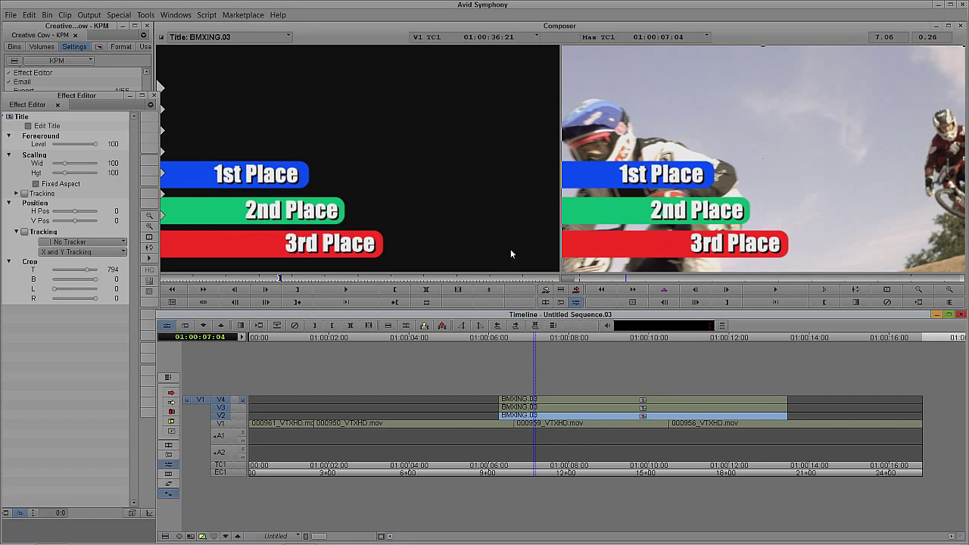
pyautogui.click(241, 424)
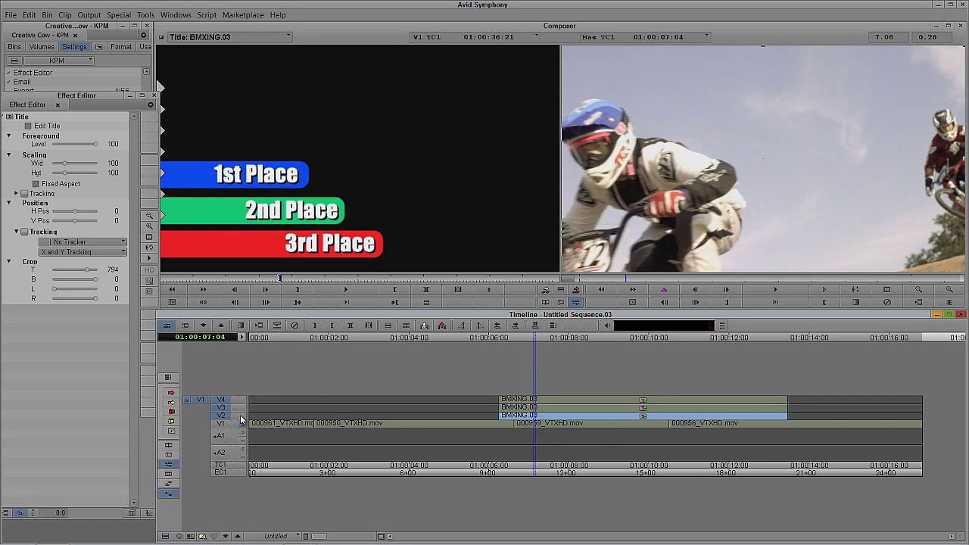
pyautogui.click(240, 417)
pyautogui.click(243, 408)
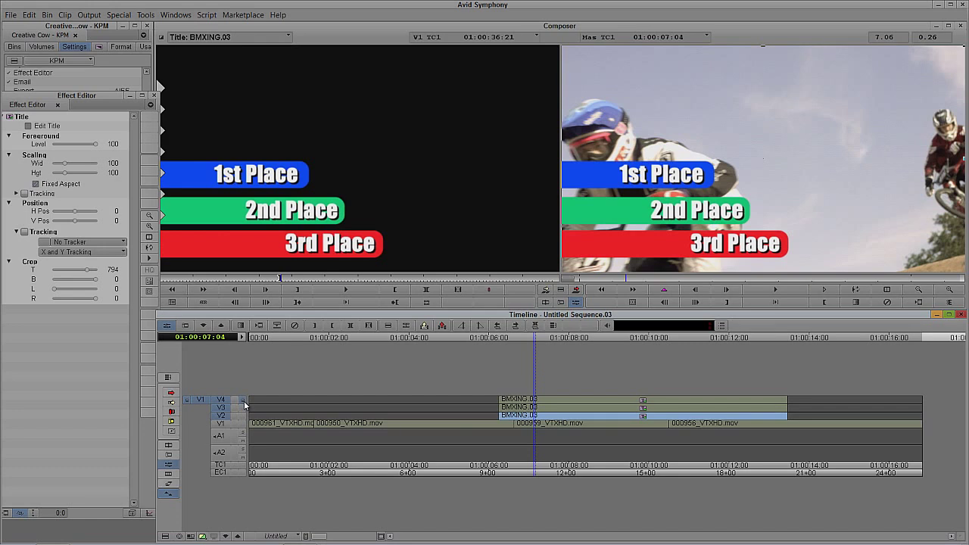
# - Solo V4, V3 and V2 in turn to check each cropped bar, finishing with V4 soloed
pyautogui.keyDown('ctrl'); pyautogui.click(243, 401); pyautogui.keyUp('ctrl')
pyautogui.keyDown('ctrl'); pyautogui.click(243, 408); pyautogui.keyUp('ctrl')
pyautogui.keyDown('ctrl'); pyautogui.click(243, 416); pyautogui.keyUp('ctrl')
pyautogui.keyDown('ctrl'); pyautogui.click(243, 408); pyautogui.keyUp('ctrl')
pyautogui.keyDown('ctrl'); pyautogui.click(244, 401); pyautogui.keyUp('ctrl')
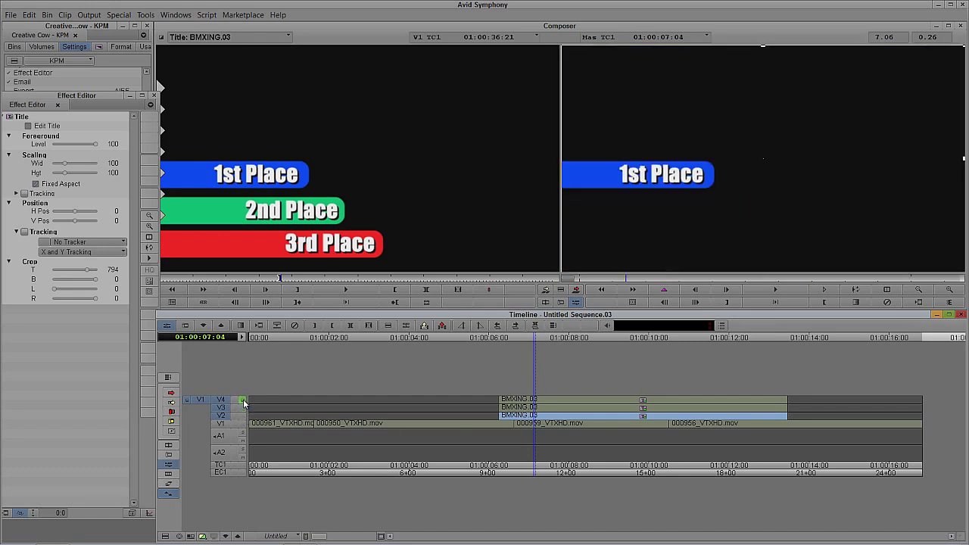
# - Keyframe the V4 title at its start and 20 frames in, setting the start keyframe's horizontal position to -384
pyautogui.click(532, 399)
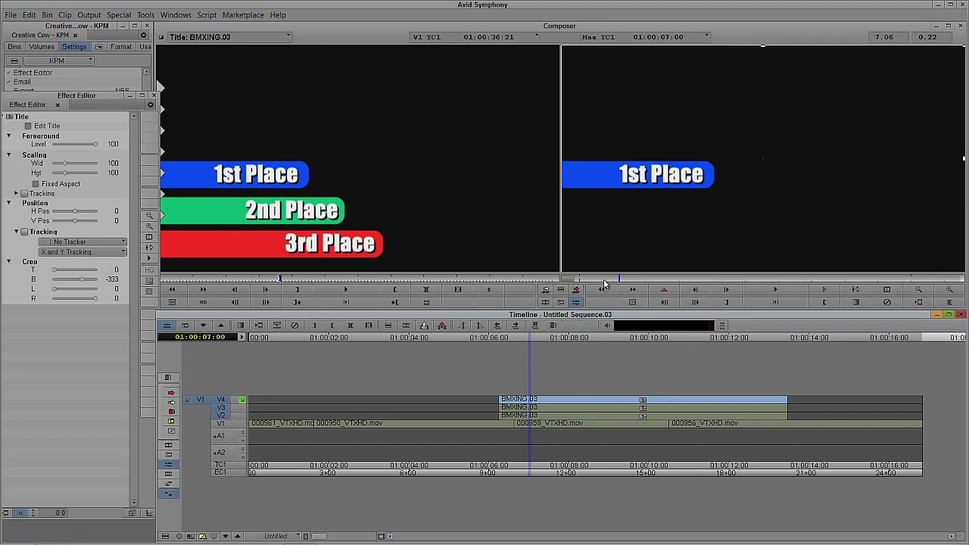
pyautogui.click(604, 278)
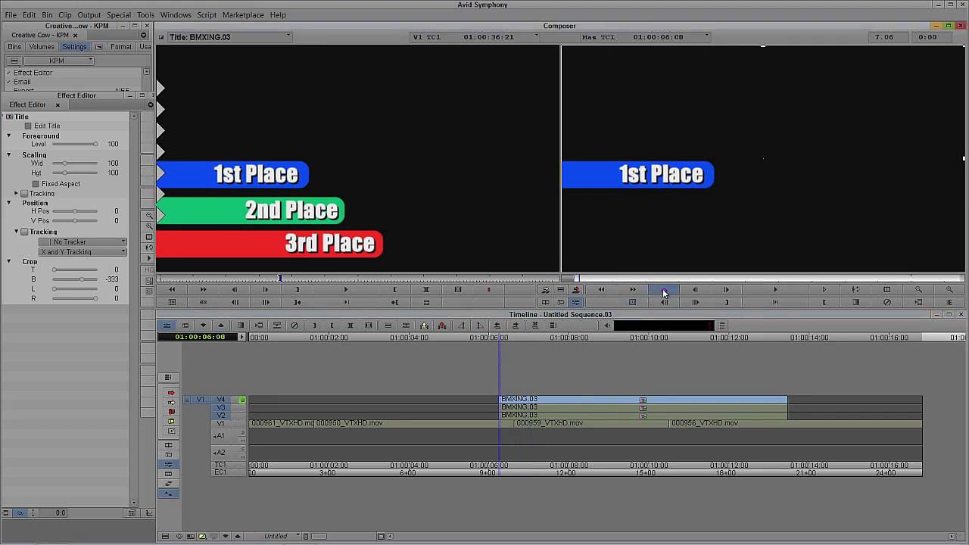
pyautogui.click(636, 294)
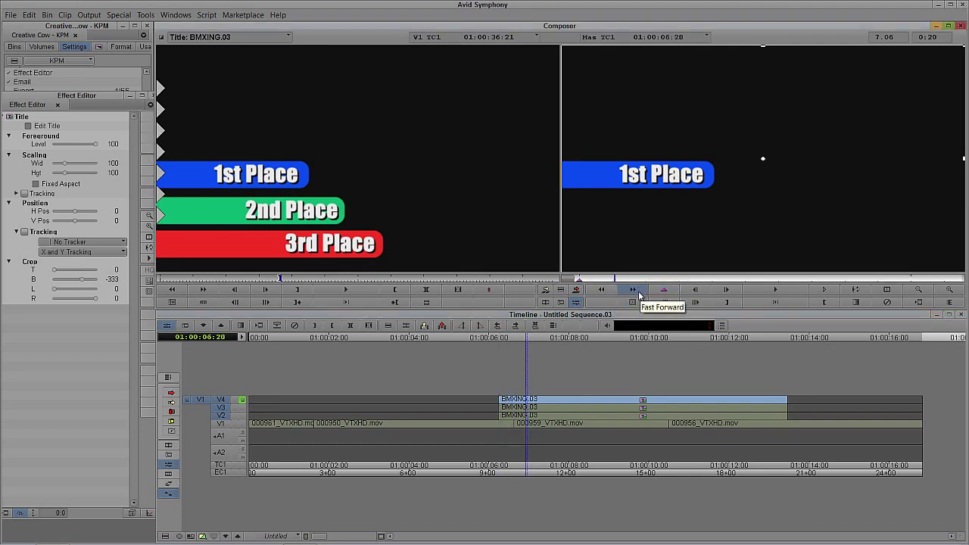
pyautogui.click(579, 280)
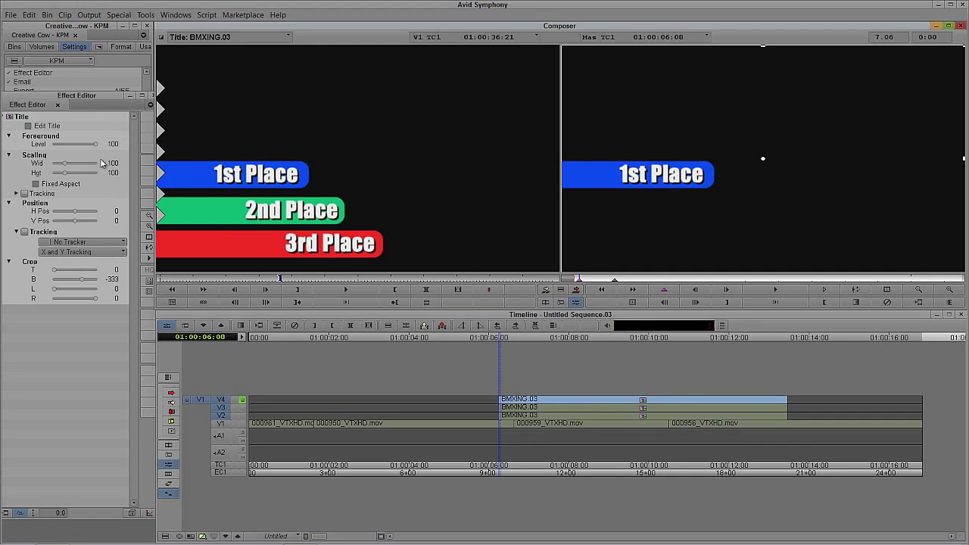
pyautogui.moveTo(76, 215); pyautogui.dragTo(67, 219)
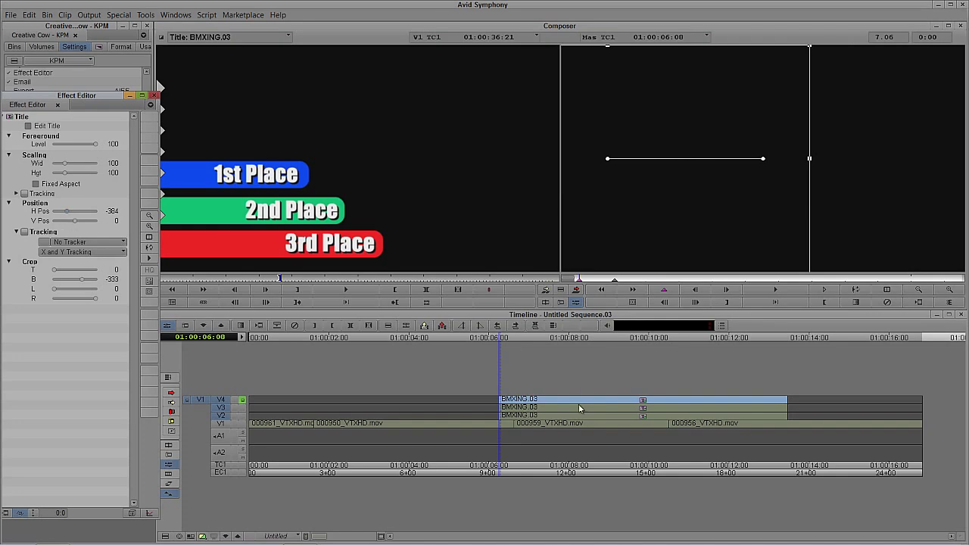
# - Solo V3 and keyframe its title at the start and 20 frames in, with the start keyframe's horizontal position at -512
pyautogui.click(530, 408)
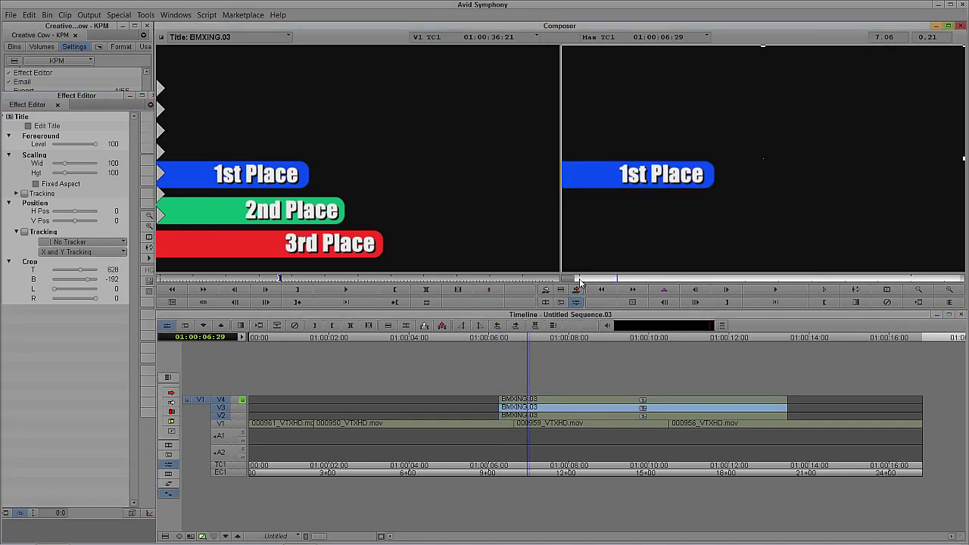
pyautogui.click(565, 281)
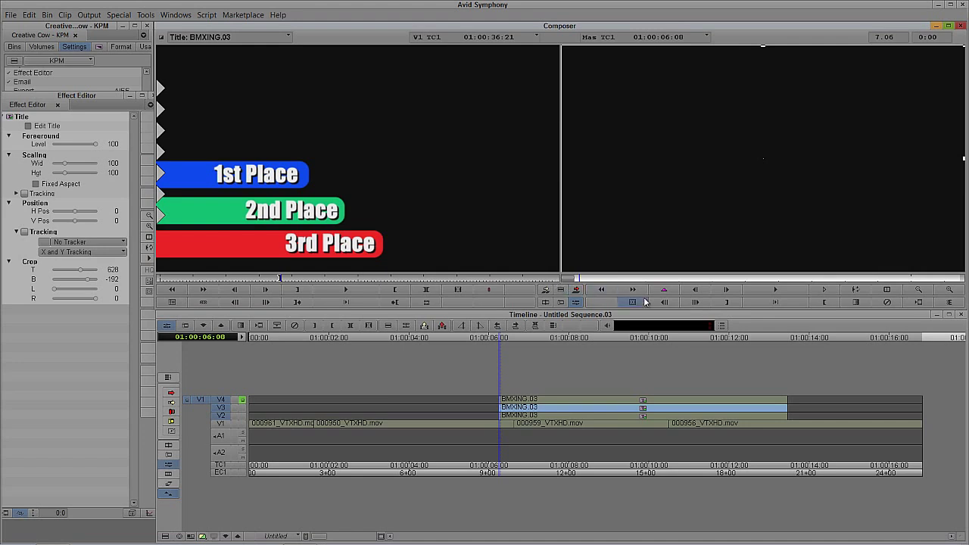
pyautogui.click(242, 408)
pyautogui.click(666, 293)
pyautogui.click(665, 293)
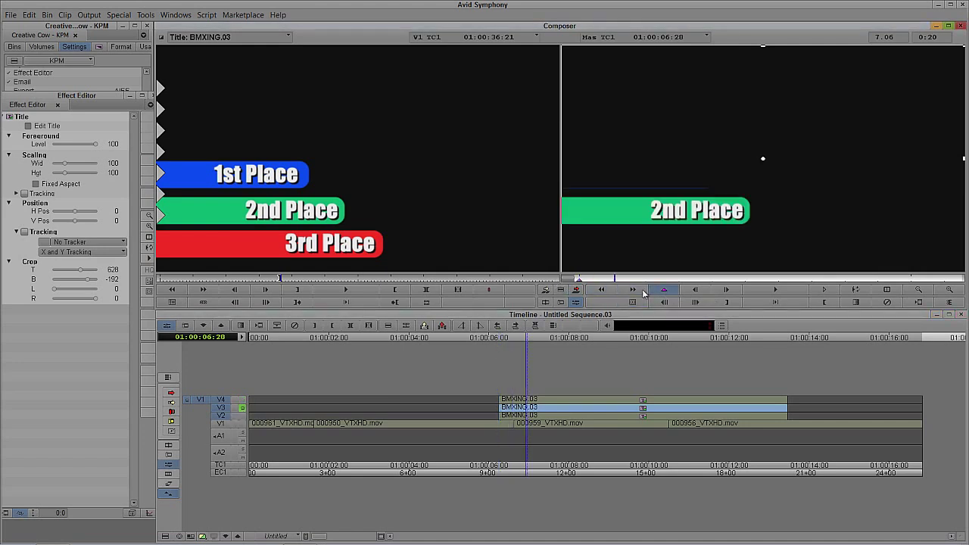
pyautogui.click(578, 280)
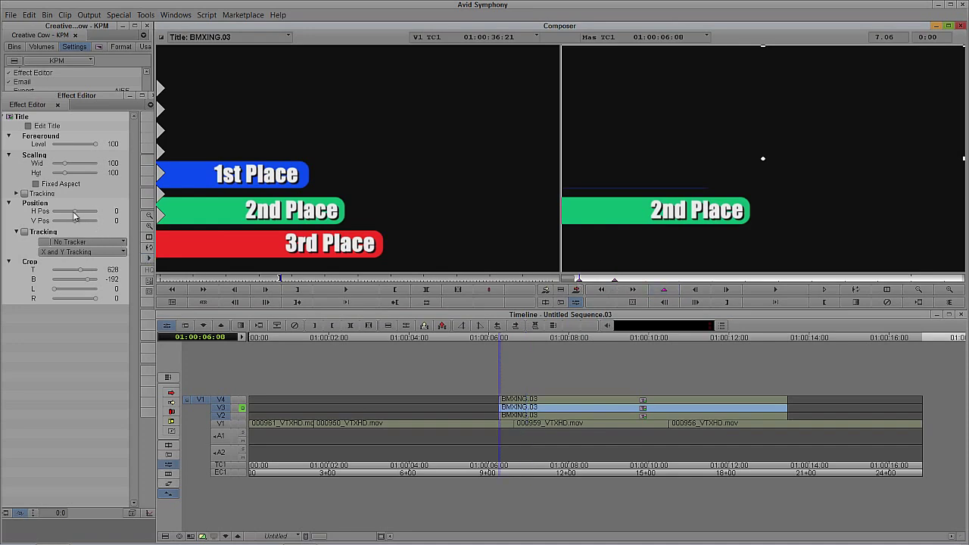
pyautogui.moveTo(73, 216); pyautogui.dragTo(66, 219)
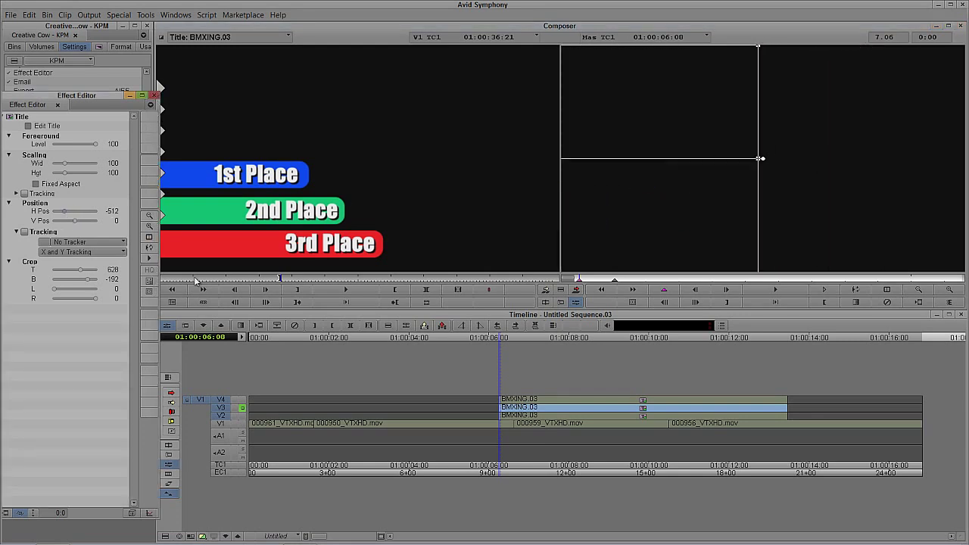
# - Solo V2 and keyframe its title at the start and 20 frames in, with the start keyframe's horizontal position at -589
pyautogui.click(516, 416)
pyautogui.click(578, 281)
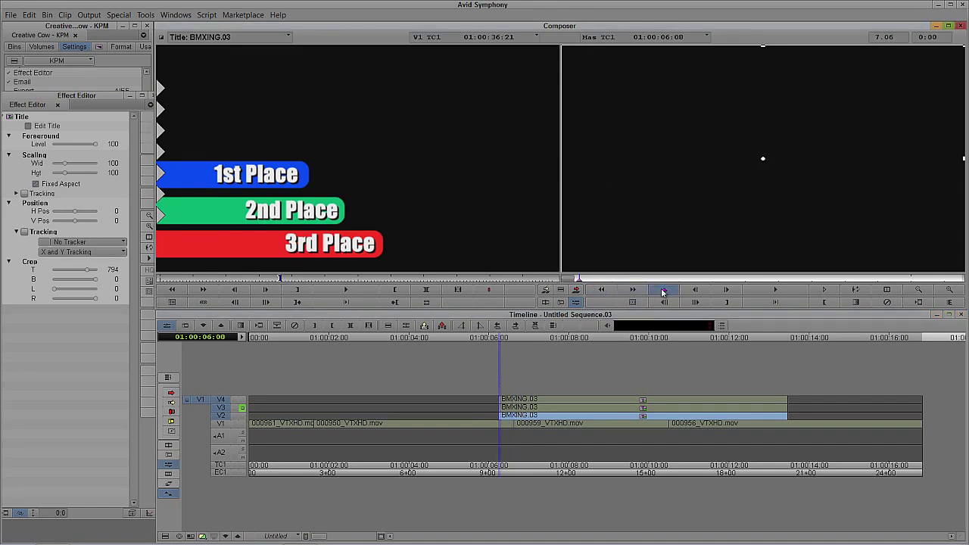
pyautogui.click(664, 292)
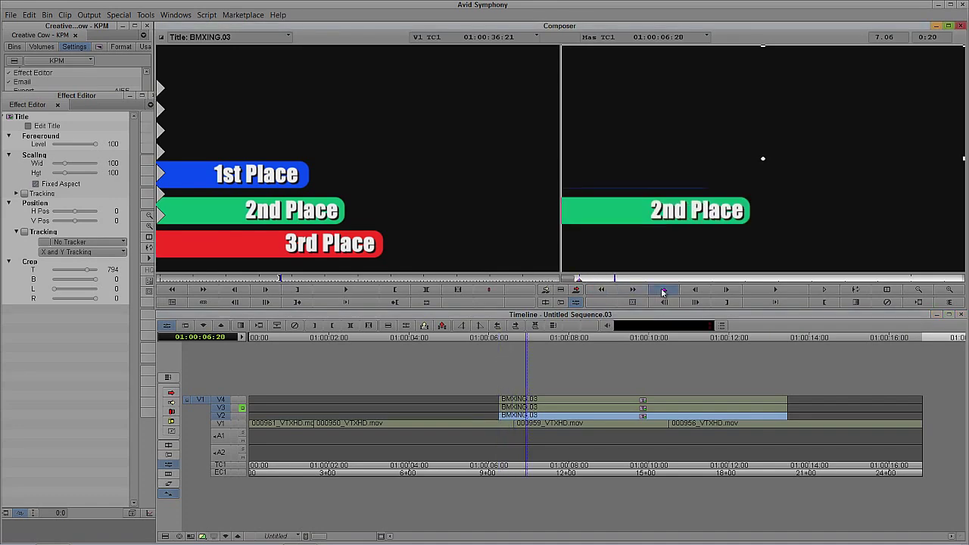
pyautogui.click(243, 416)
pyautogui.click(580, 281)
pyautogui.click(579, 282)
pyautogui.moveTo(77, 216); pyautogui.dragTo(63, 220)
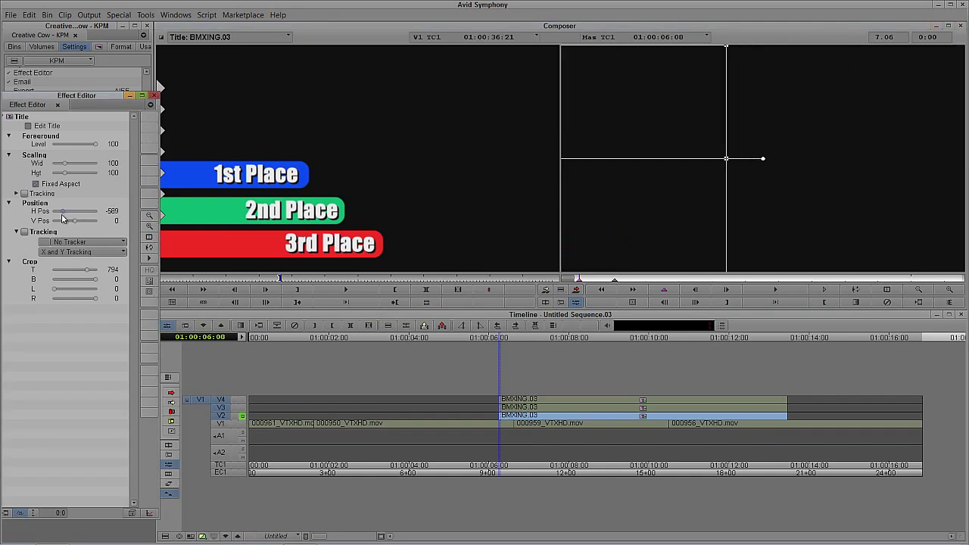
# - Exit Effect Mode and stagger the titles, moving the V3 title 10 frames later and the V2 title 20 frames later
pyautogui.click(315, 326)
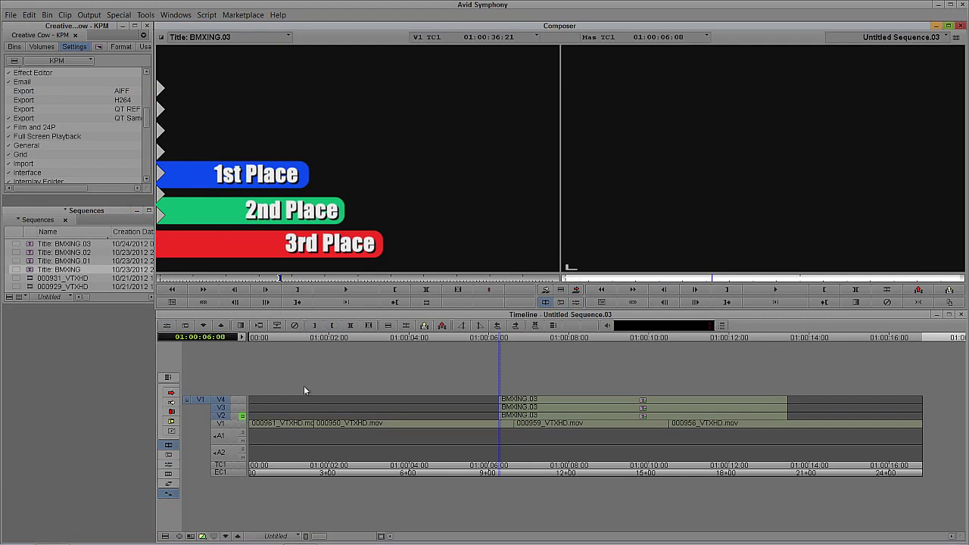
pyautogui.press('2')
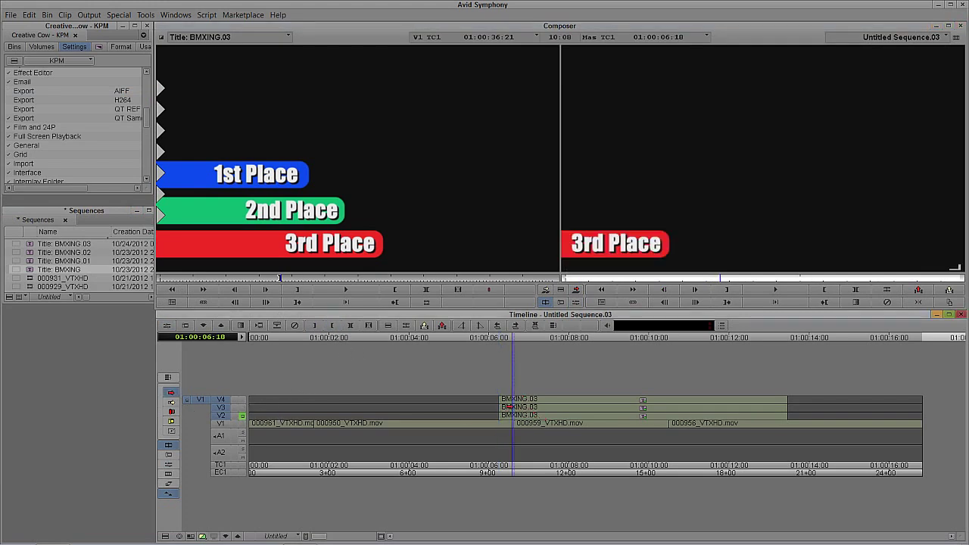
pyautogui.moveTo(514, 407); pyautogui.dragTo(560, 416)
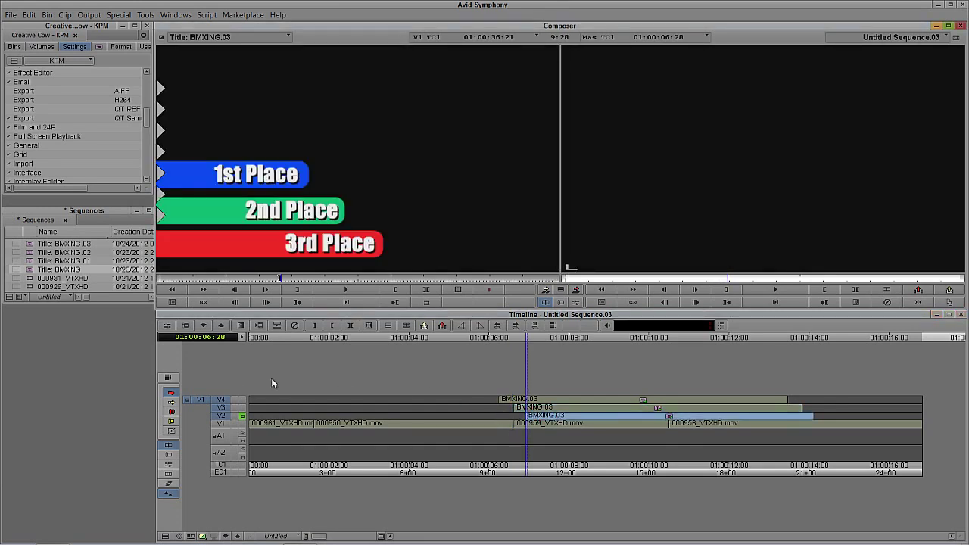
pyautogui.click(447, 410)
# - Unsolo V2 and play the sequence to review the staggered bars sliding in over the footage
pyautogui.click(245, 399)
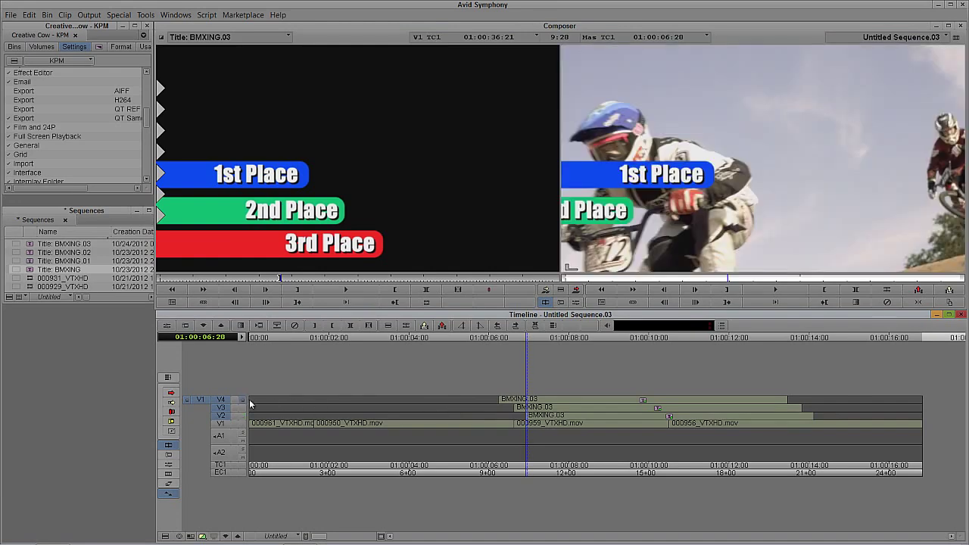
pyautogui.click(452, 414)
pyautogui.press('space')
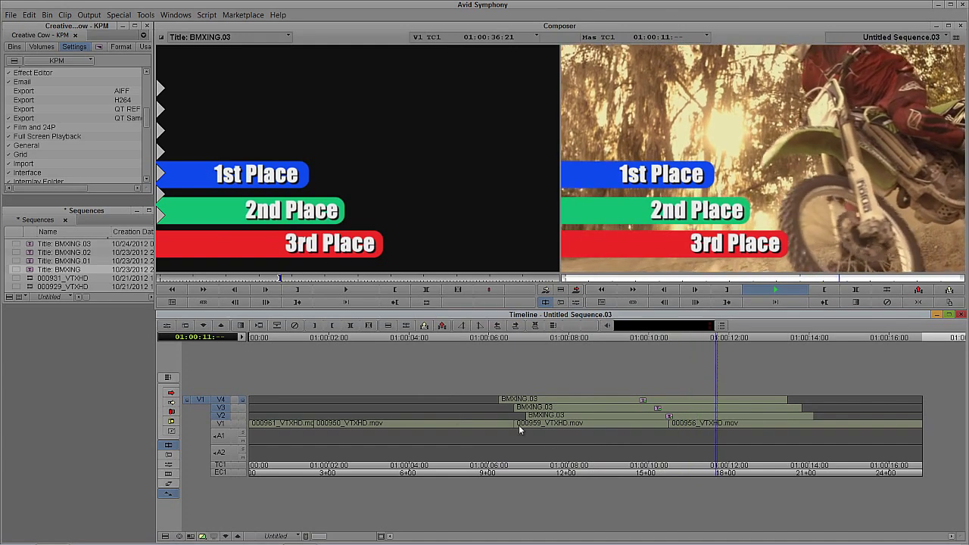
# - Mark the range from 01:00:13:10 to 01:00:14:09 on V2 to V4 and lift the titles' ends from it
pyautogui.press('i')
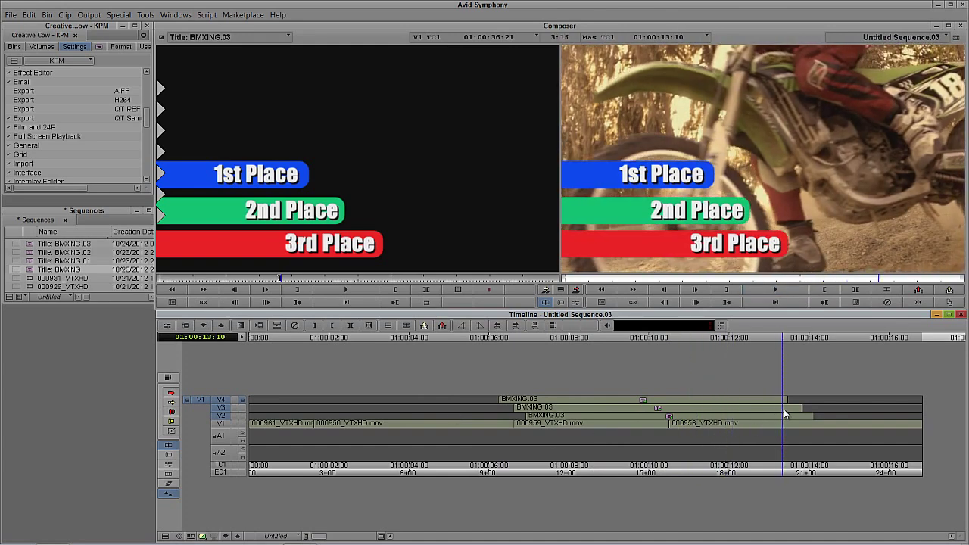
pyautogui.press('o')
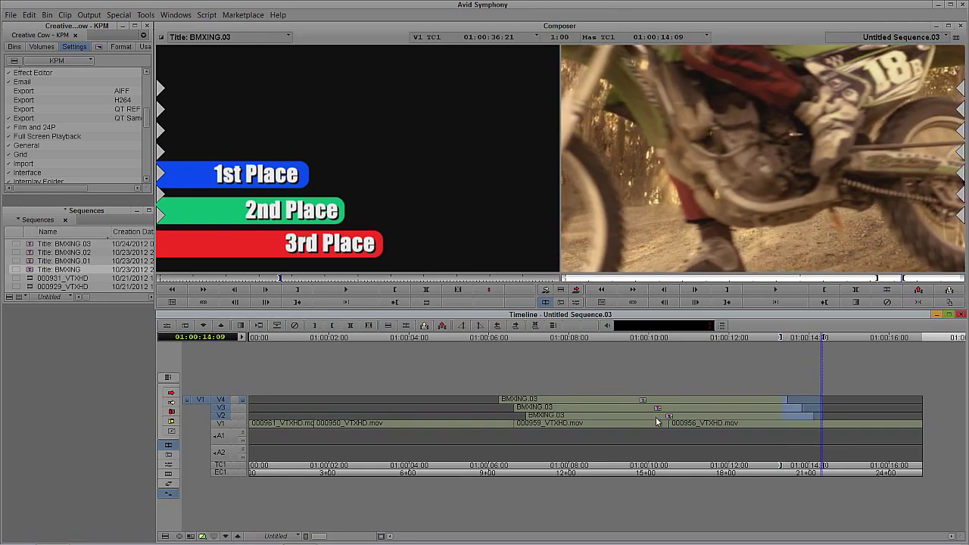
# - Play through the aligned title ends and park the playhead at 01:00:11:18, before they finish
pyautogui.click(716, 413)
pyautogui.press('space')
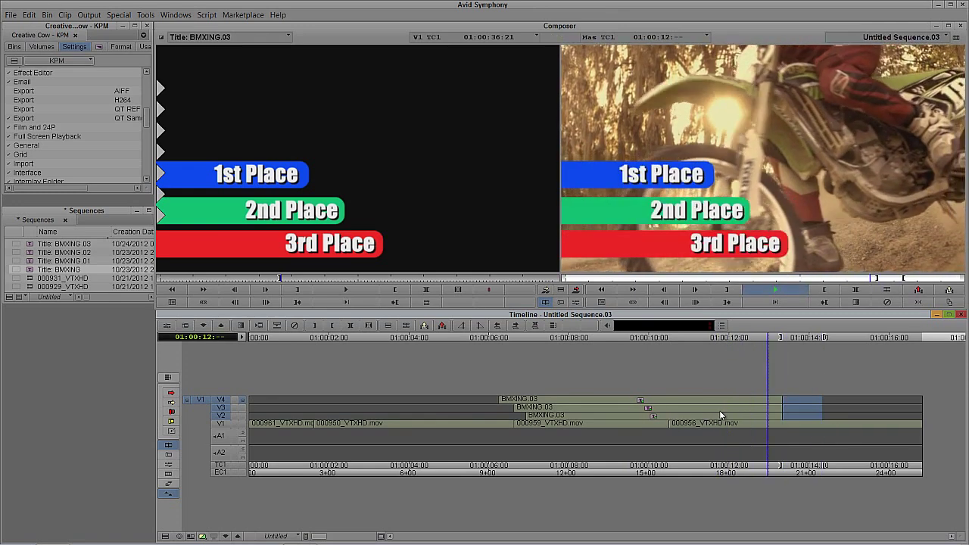
pyautogui.press('space')
pyautogui.click(763, 416)
pyautogui.click(712, 415)
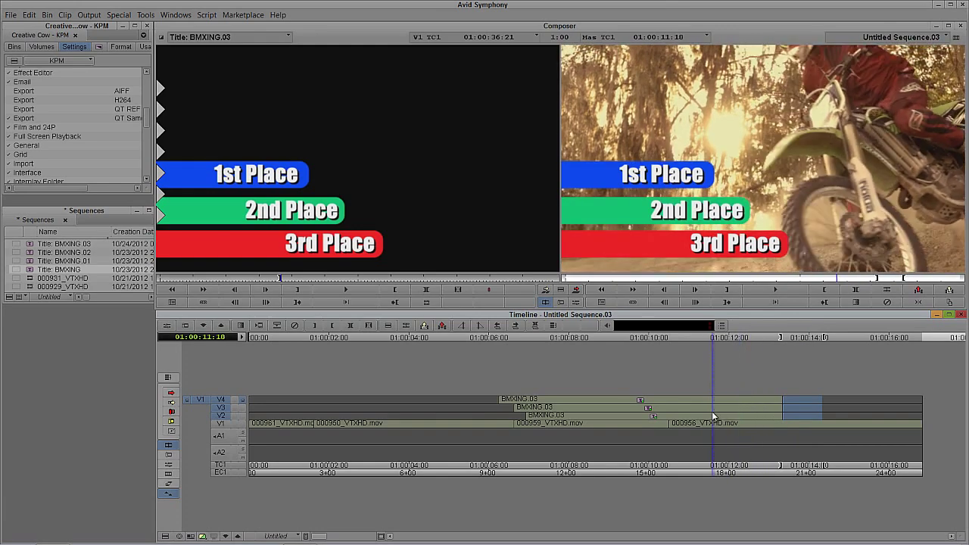
# - Undo the stacking and stagger edits until only one BMXING.03 title remains, on V2, and park the playhead at 01:00:08:05
pyautogui.moveTo(713, 412); pyautogui.dragTo(593, 436)
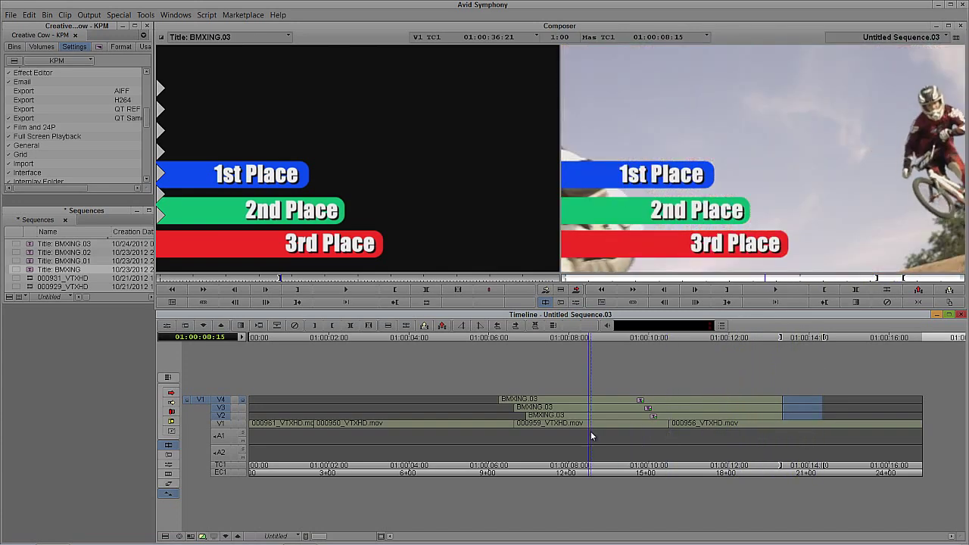
pyautogui.moveTo(221, 399); pyautogui.dragTo(222, 409)
pyautogui.press('z')
pyautogui.click(533, 404)
pyautogui.moveTo(532, 406); pyautogui.dragTo(534, 415)
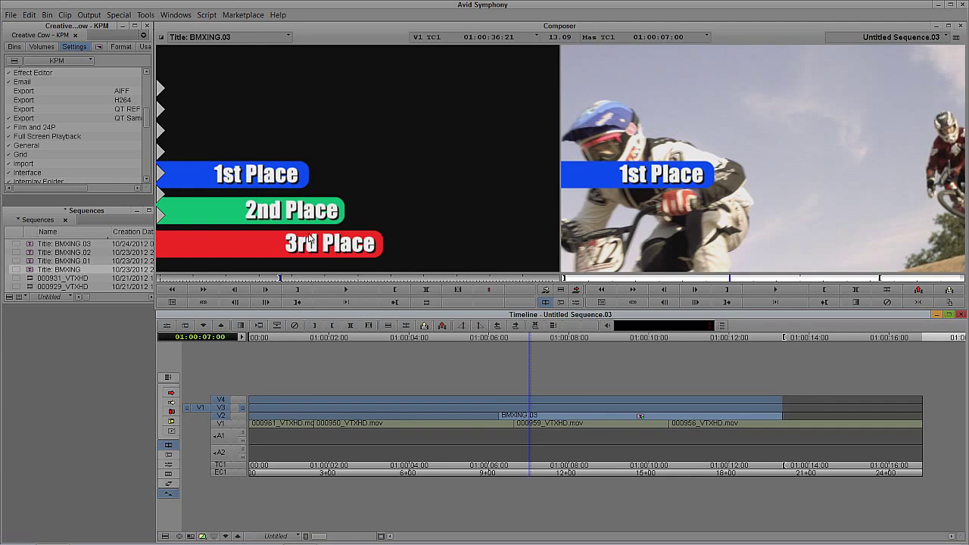
pyautogui.click(590, 429)
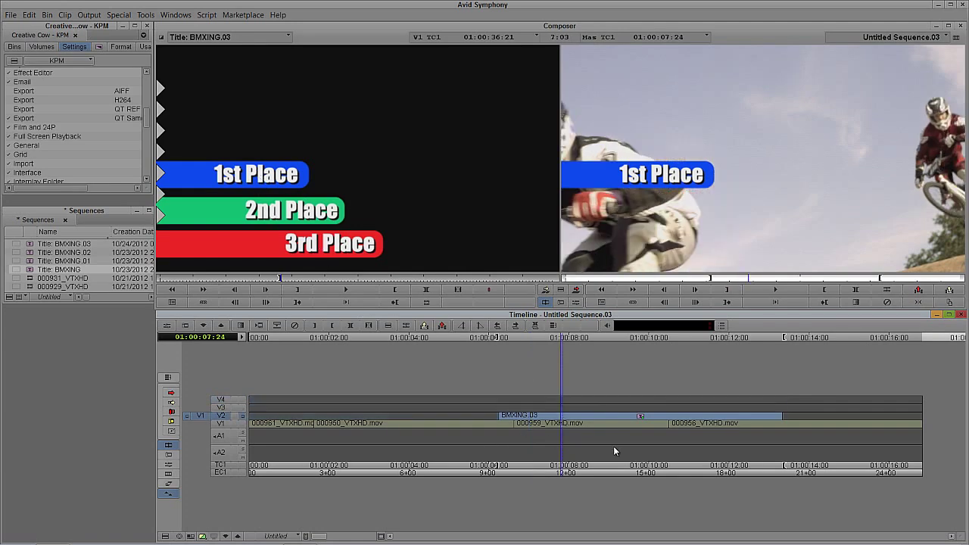
pyautogui.moveTo(602, 415); pyautogui.dragTo(577, 421)
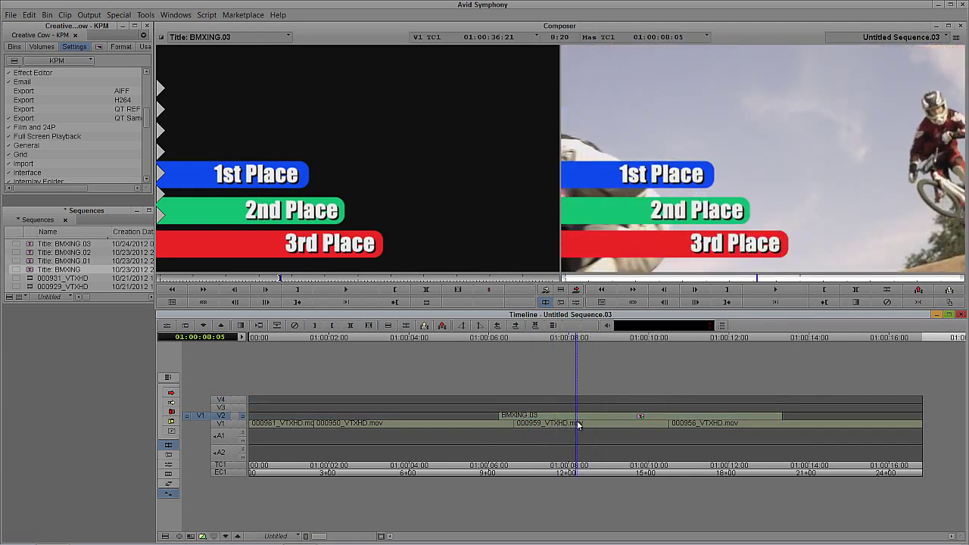
# - Open the BMXING.03 title on V2 for editing in the Title Tool, declining promotion to Marquee
pyautogui.rightClick(578, 413)
pyautogui.click(635, 229)
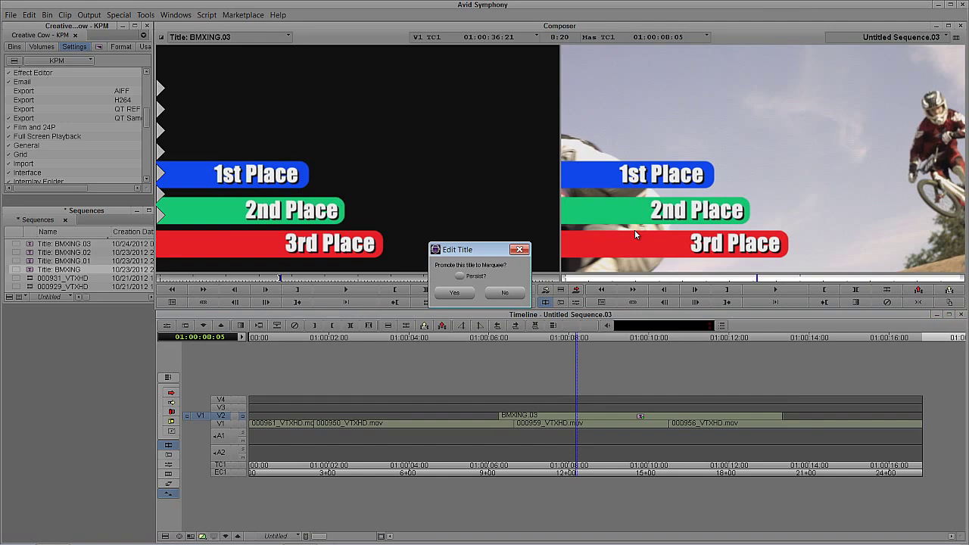
pyautogui.click(505, 293)
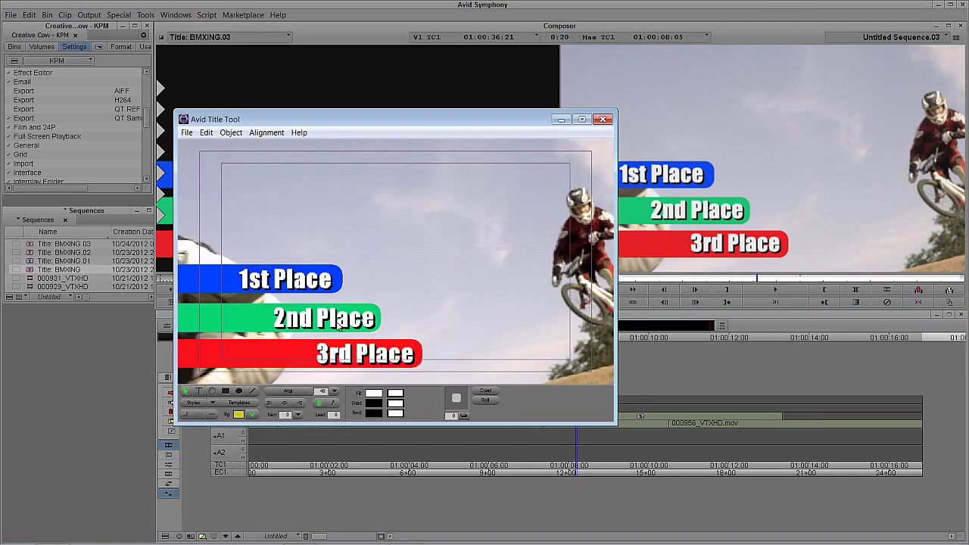
# - Delete the 3rd Place and 2nd Place bars and their text from the title
pyautogui.click(331, 354)
pyautogui.press('Delete')
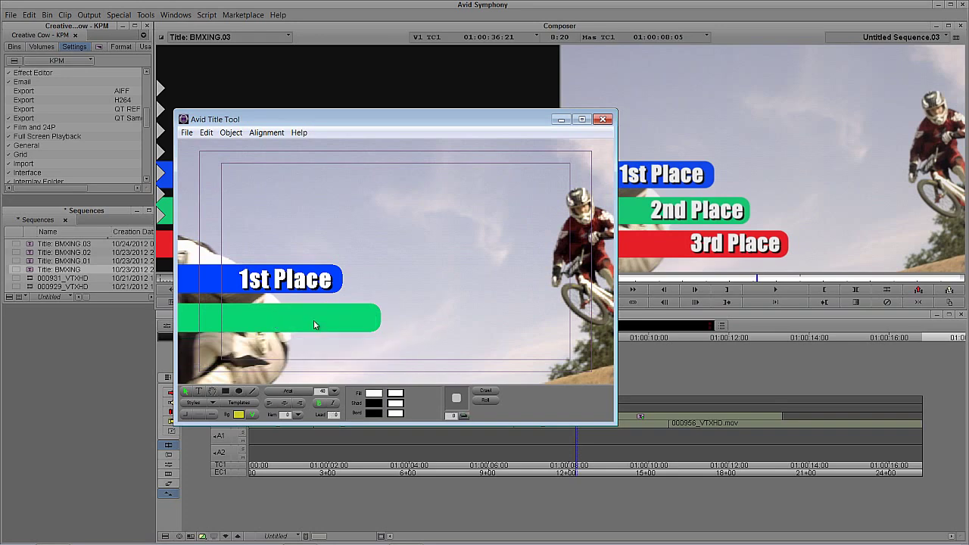
pyautogui.click(312, 318)
pyautogui.press('Delete')
pyautogui.click(272, 282)
pyautogui.press('Delete')
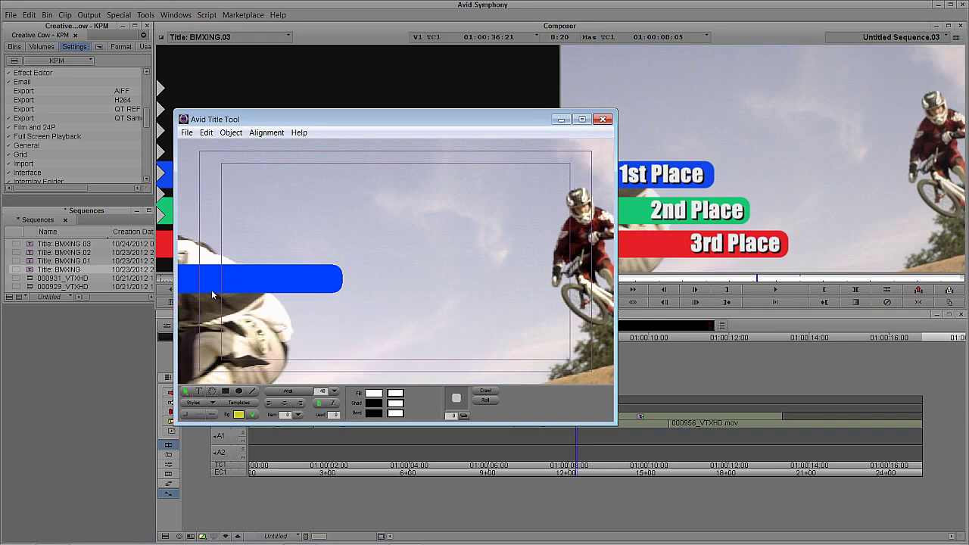
pyautogui.click(159, 305)
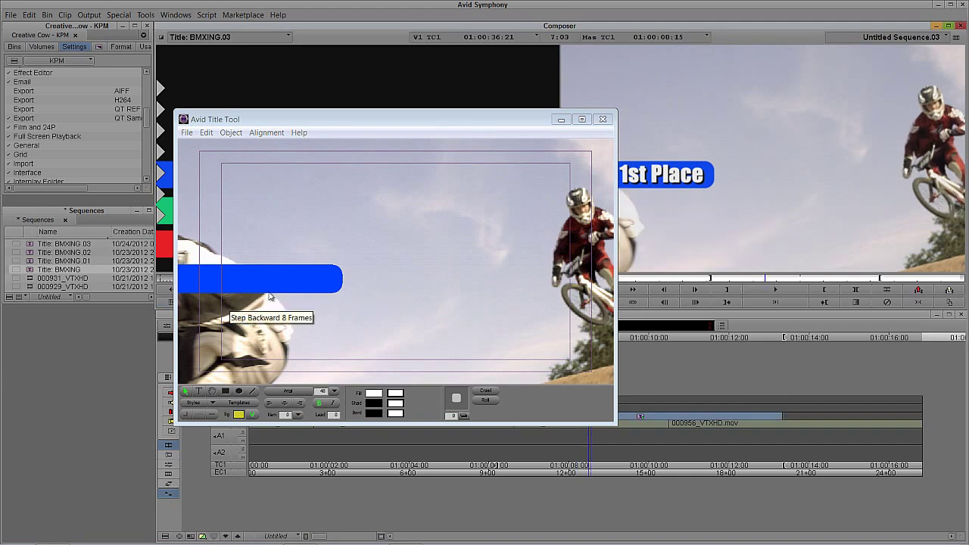
pyautogui.click(229, 303)
pyautogui.click(206, 133)
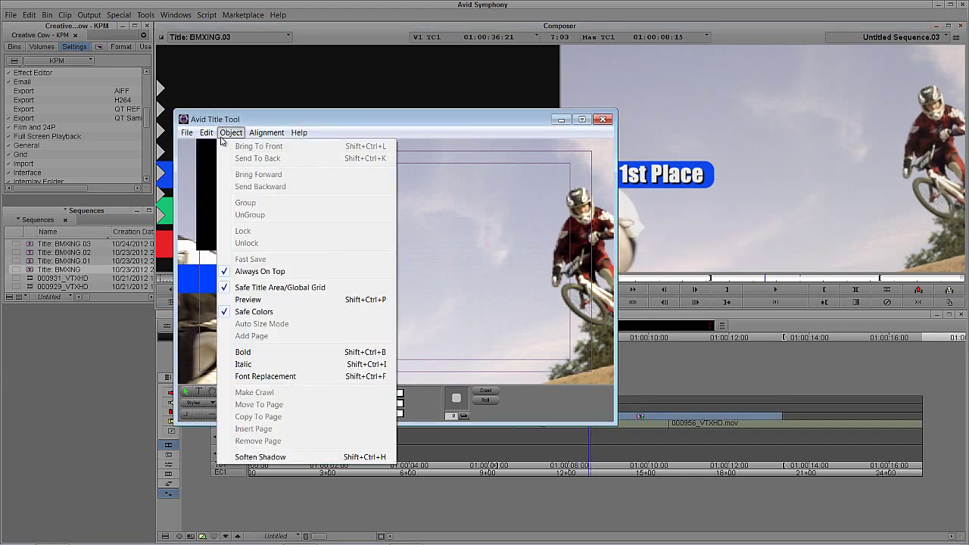
pyautogui.click(212, 146)
# - Delete the blue bar behind the 1st Place text and move the text slightly higher in the frame
pyautogui.click(194, 275)
pyautogui.press('Delete')
pyautogui.click(282, 287)
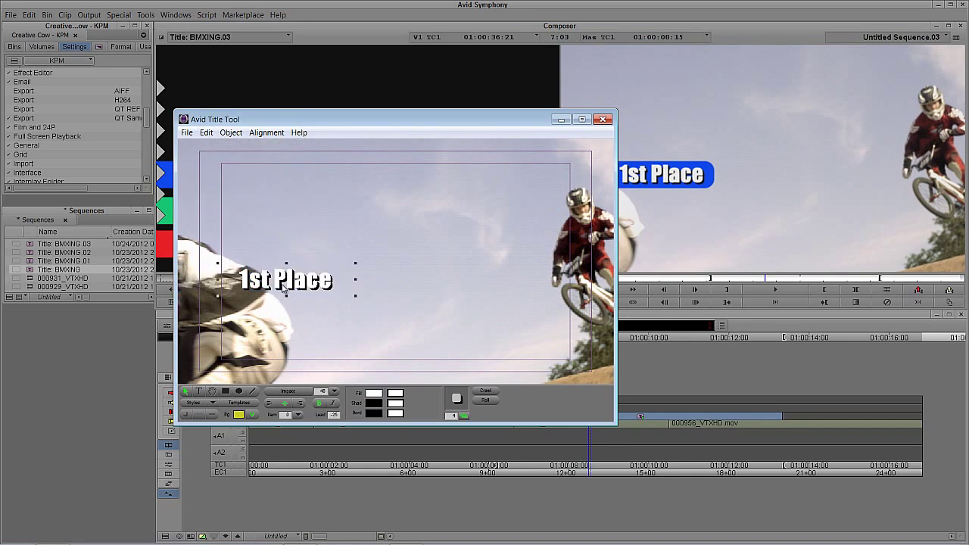
pyautogui.moveTo(286, 264); pyautogui.dragTo(289, 242)
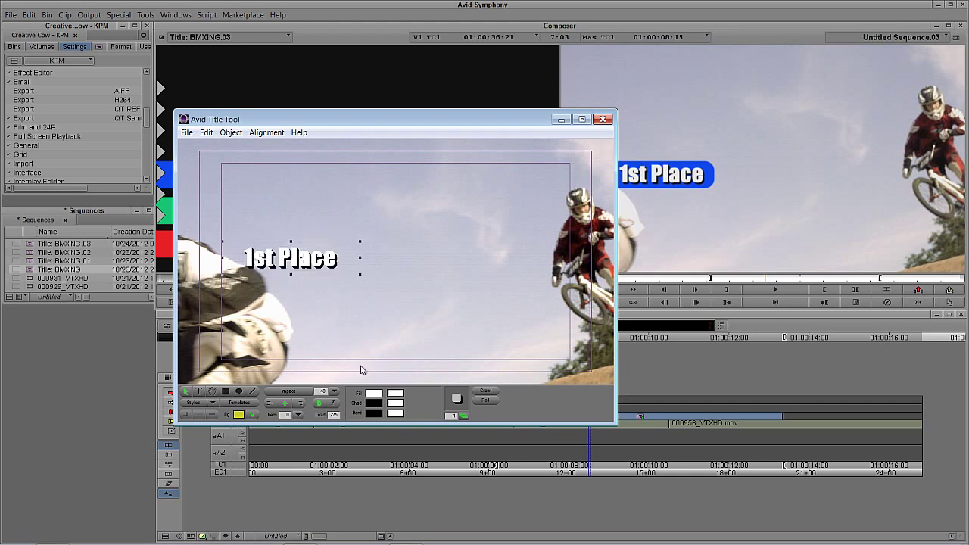
# - Set the 1st Place text size to 96 and widen its text box to the safe title area so it fits one line
pyautogui.click(320, 394)
pyautogui.write('96')
pyautogui.press('Return')
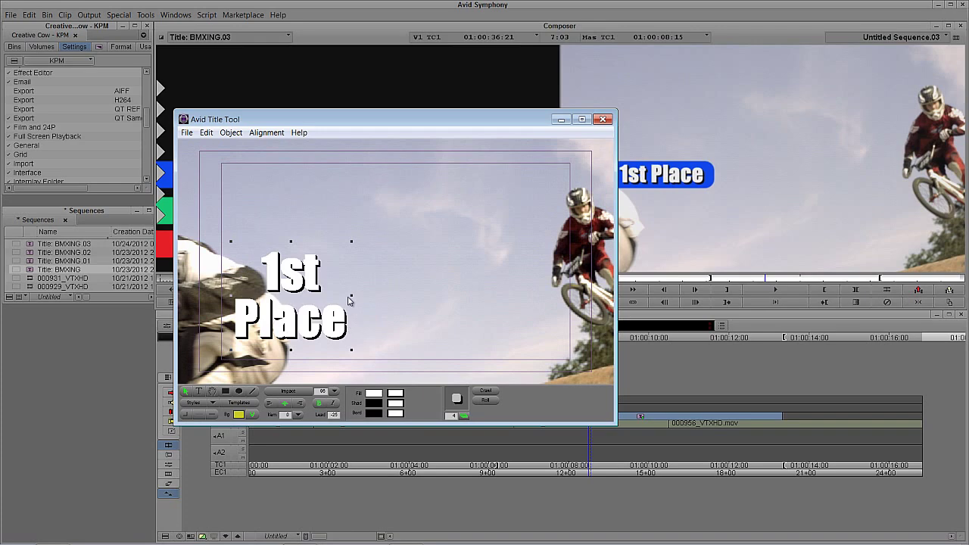
pyautogui.moveTo(351, 298); pyautogui.dragTo(572, 295)
pyautogui.moveTo(231, 273); pyautogui.dragTo(221, 280)
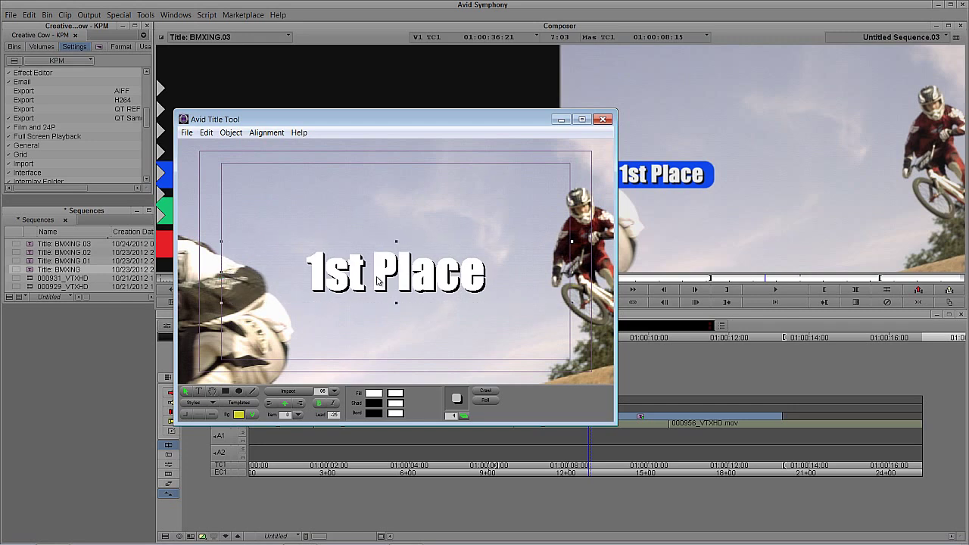
pyautogui.moveTo(378, 280); pyautogui.dragTo(379, 276)
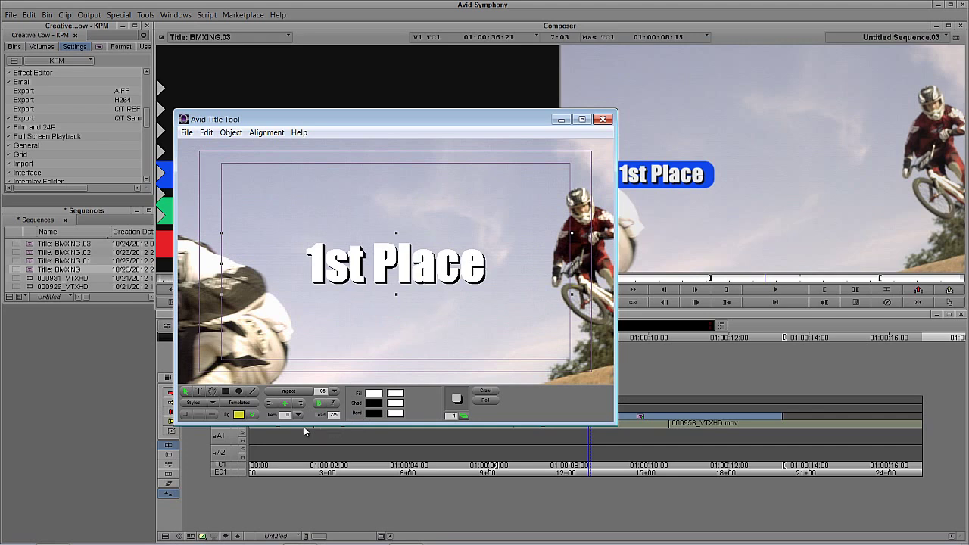
# - Save the text's formatting as a title style named Standard Title, with all attributes included
pyautogui.click(212, 406)
pyautogui.click(241, 411)
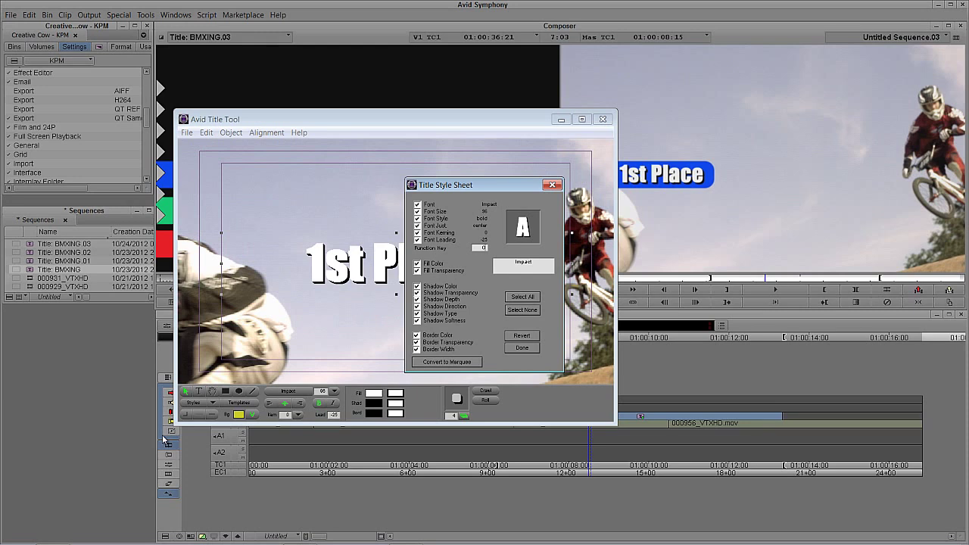
pyautogui.click(167, 442)
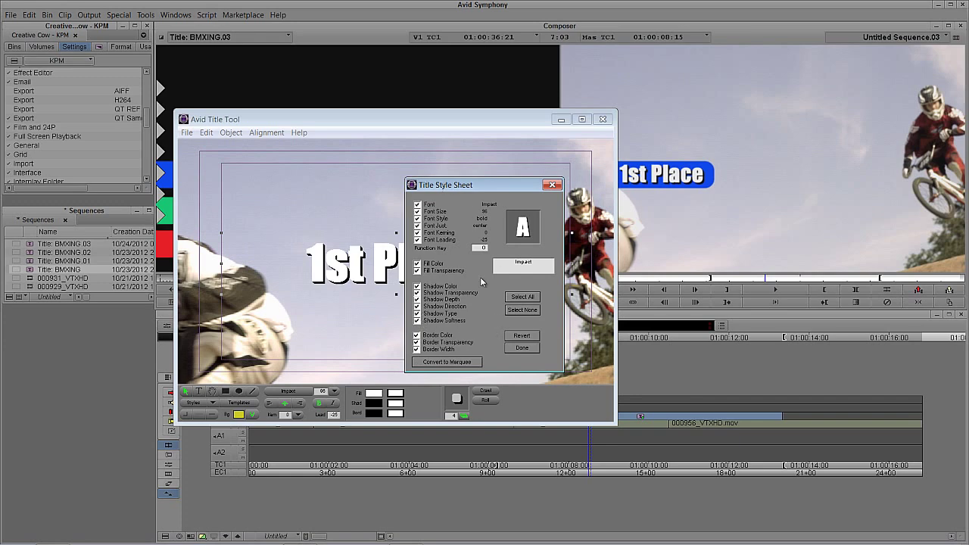
pyautogui.click(545, 263)
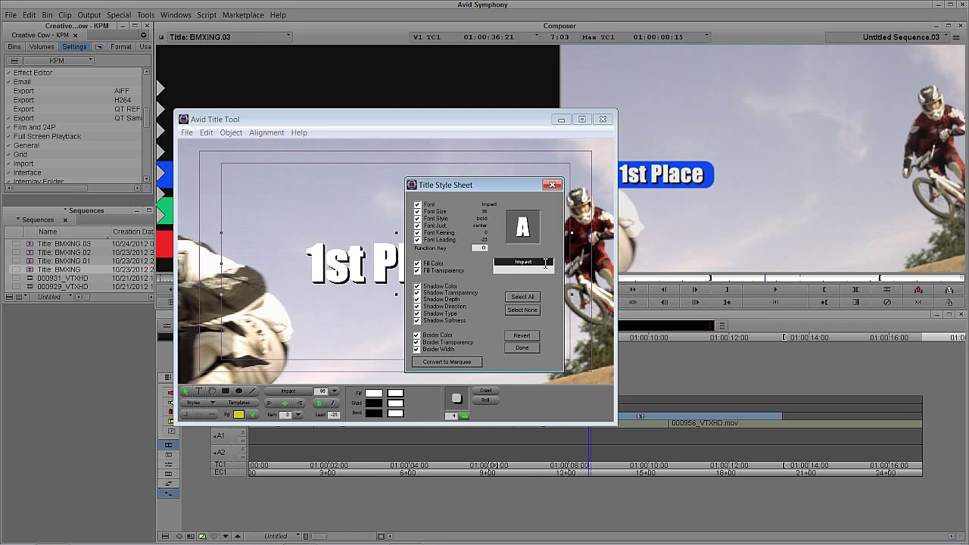
pyautogui.write('Standard Title')
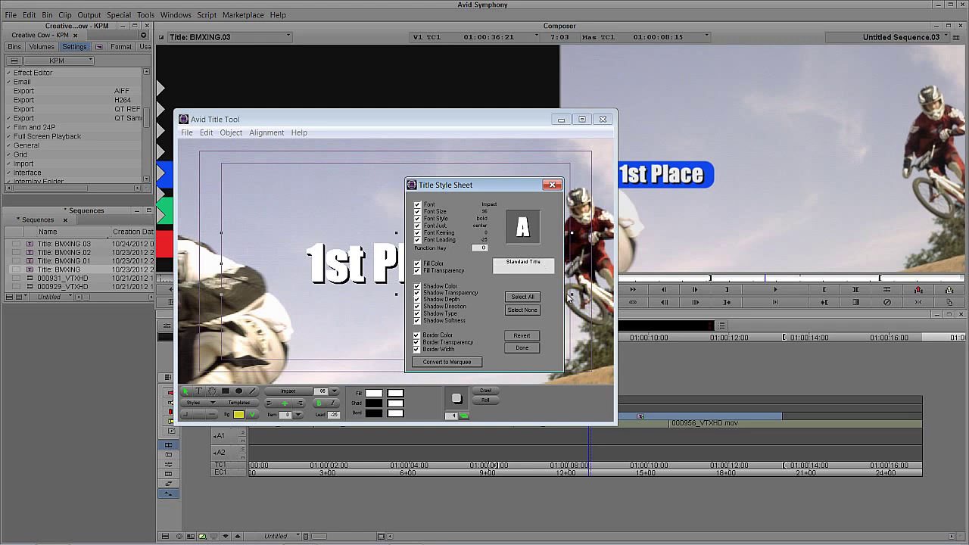
pyautogui.click(521, 349)
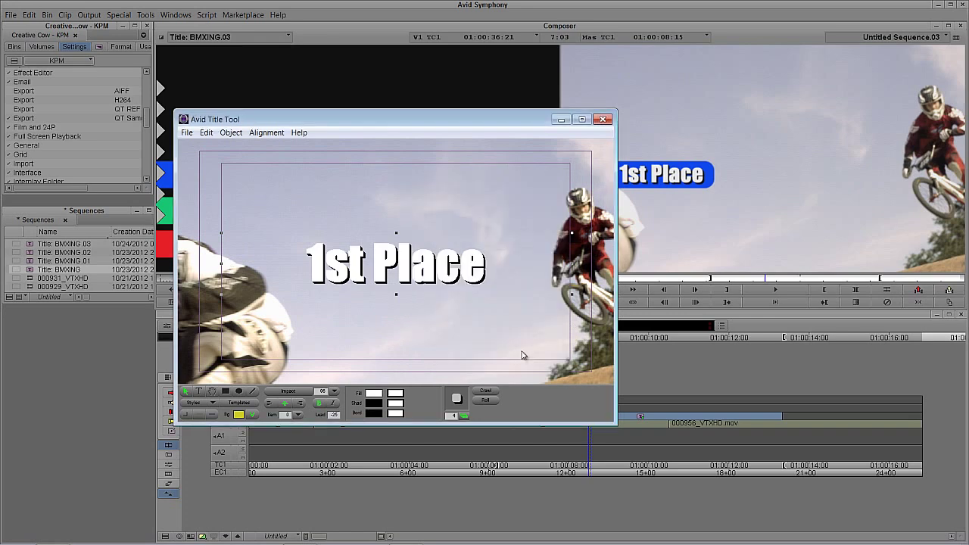
# - Change the font of the 1st Place text to Adobe Arabic
pyautogui.doubleClick(395, 270)
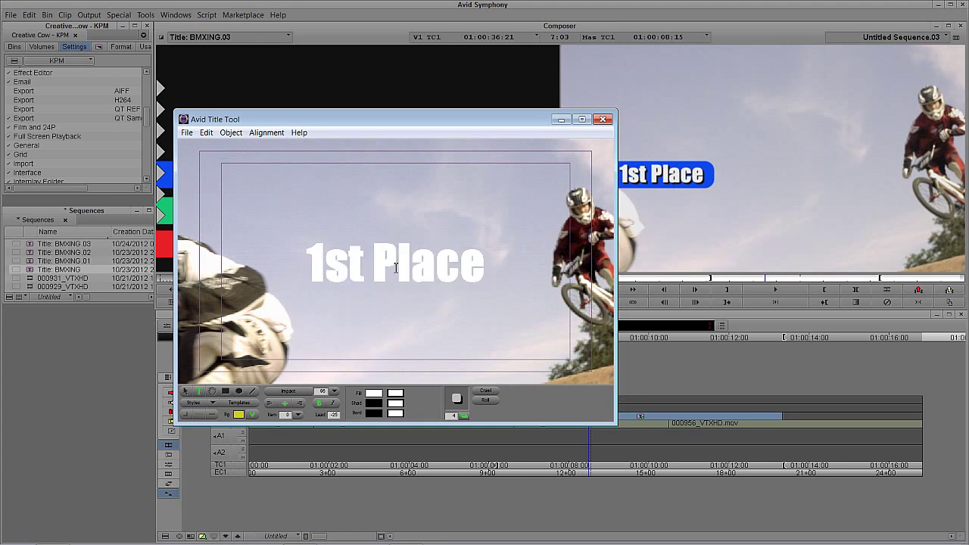
pyautogui.hotkey('ctrl', 'a')
pyautogui.click(185, 391)
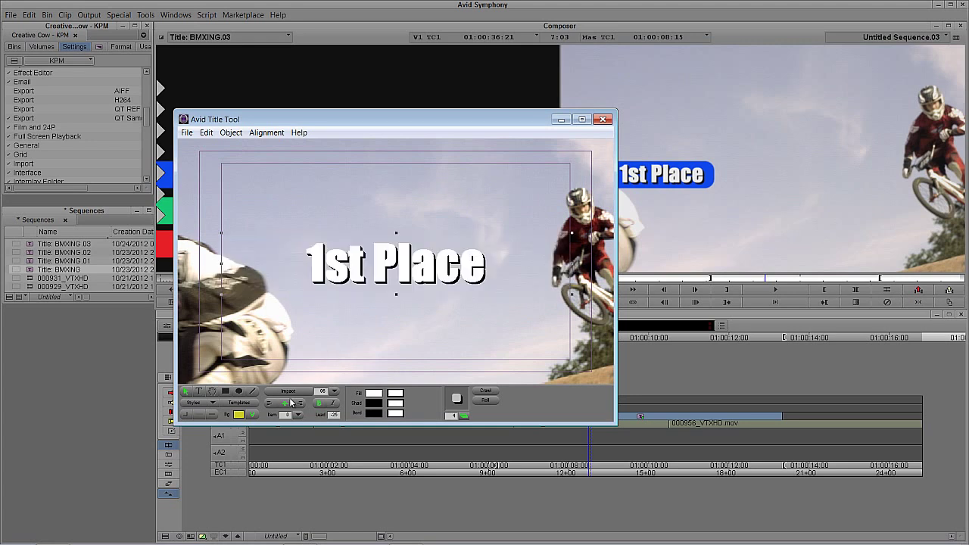
pyautogui.click(288, 390)
pyautogui.scroll(-10, 294, 273)
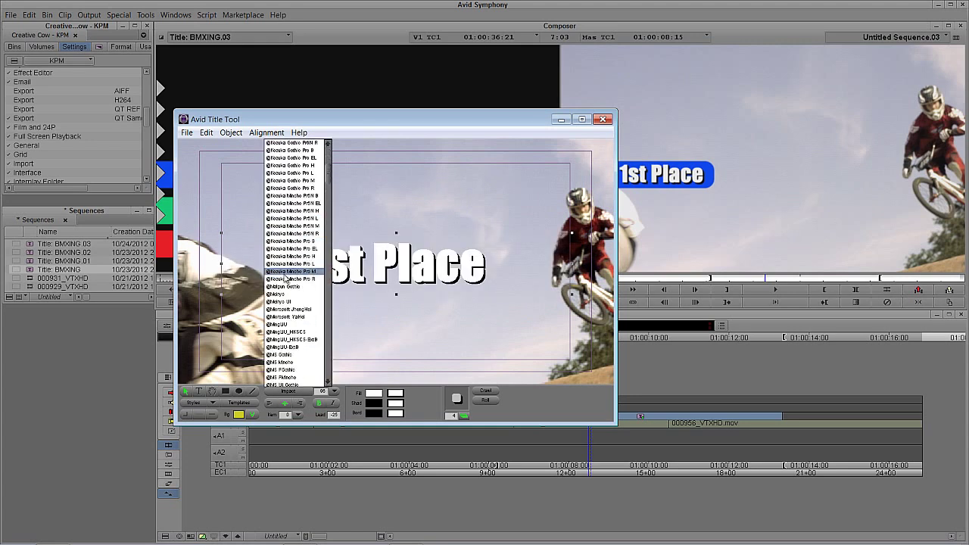
pyautogui.click(292, 341)
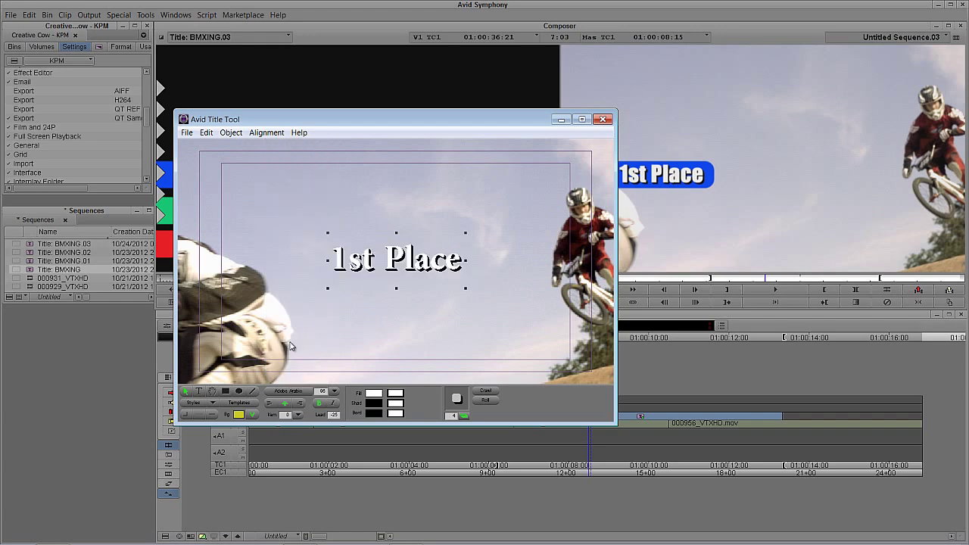
# - Set the text's fill colour to blue and move it to the upper-left corner of the safe title area
pyautogui.moveTo(367, 393); pyautogui.dragTo(333, 371)
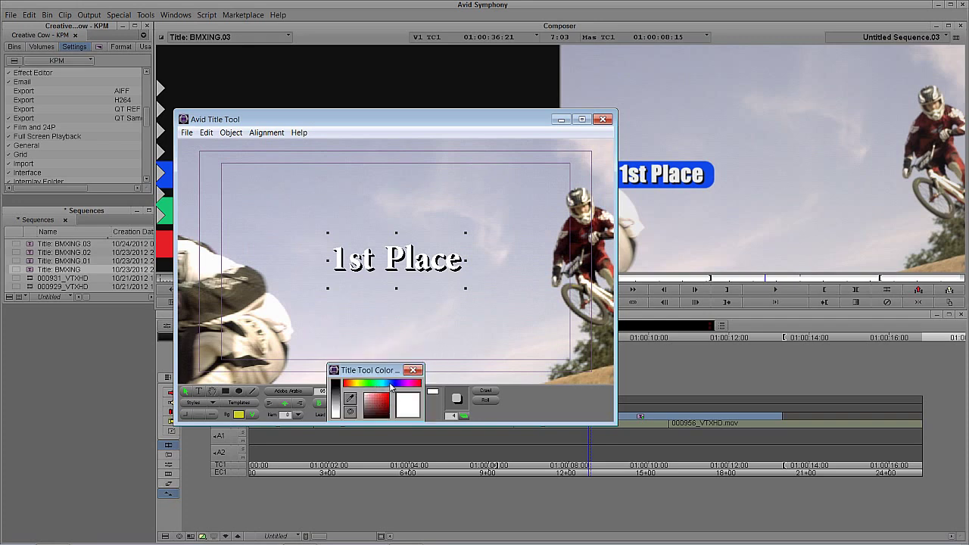
pyautogui.click(397, 383)
pyautogui.moveTo(376, 262); pyautogui.dragTo(269, 181)
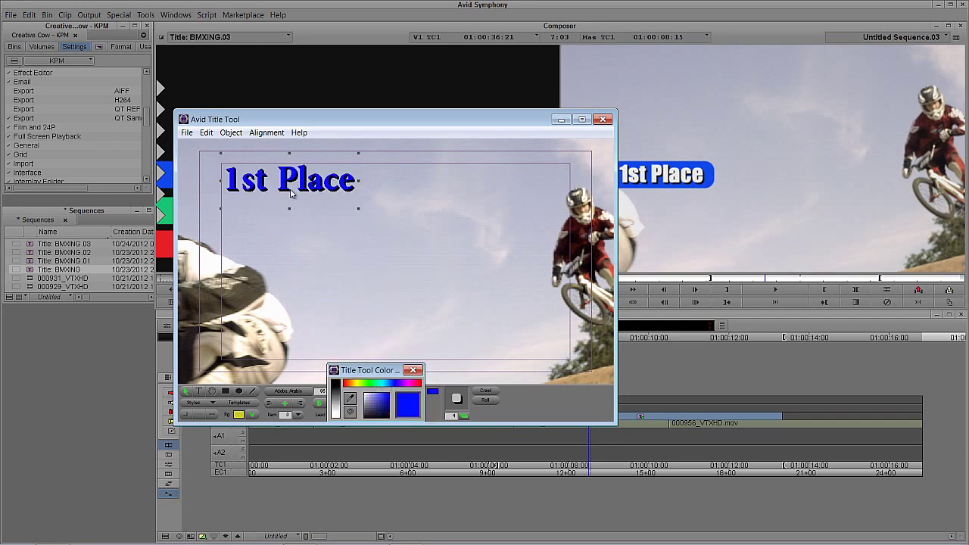
pyautogui.click(413, 370)
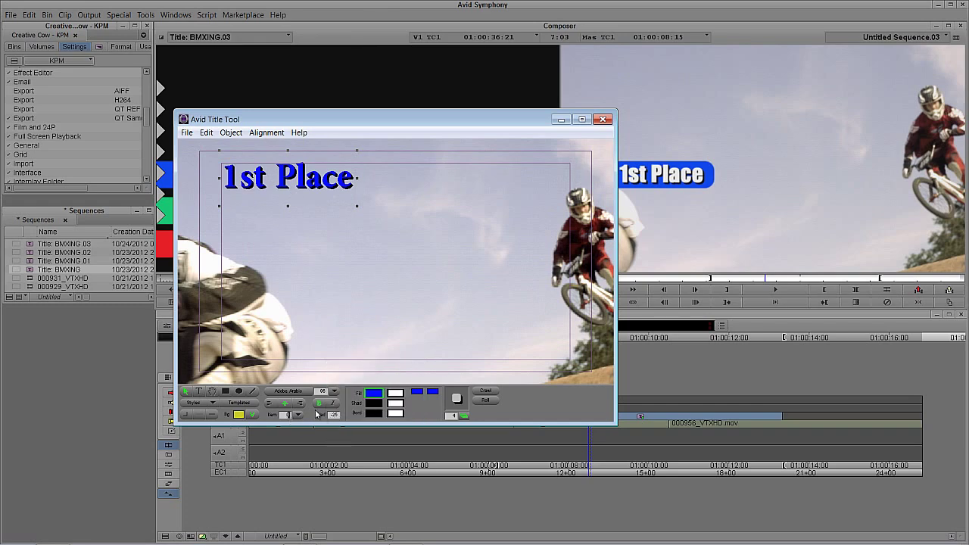
# - Set the text's kerning to 30, left-justify it and realign it with the left edge of the safe title area
pyautogui.write('30')
pyautogui.press('Return')
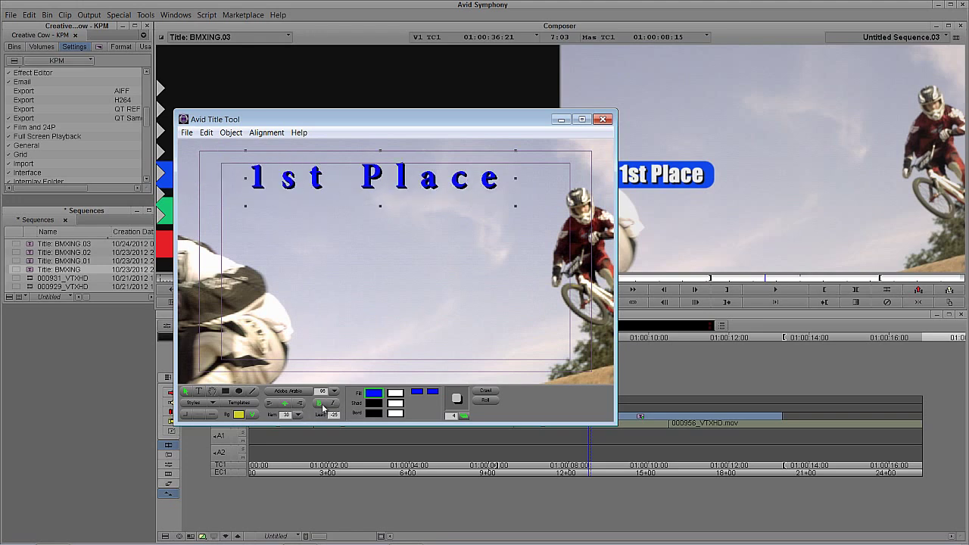
pyautogui.moveTo(387, 183)
pyautogui.mouseDown()
pyautogui.moveTo(366, 183)
pyautogui.moveTo(391, 178)
pyautogui.mouseUp()
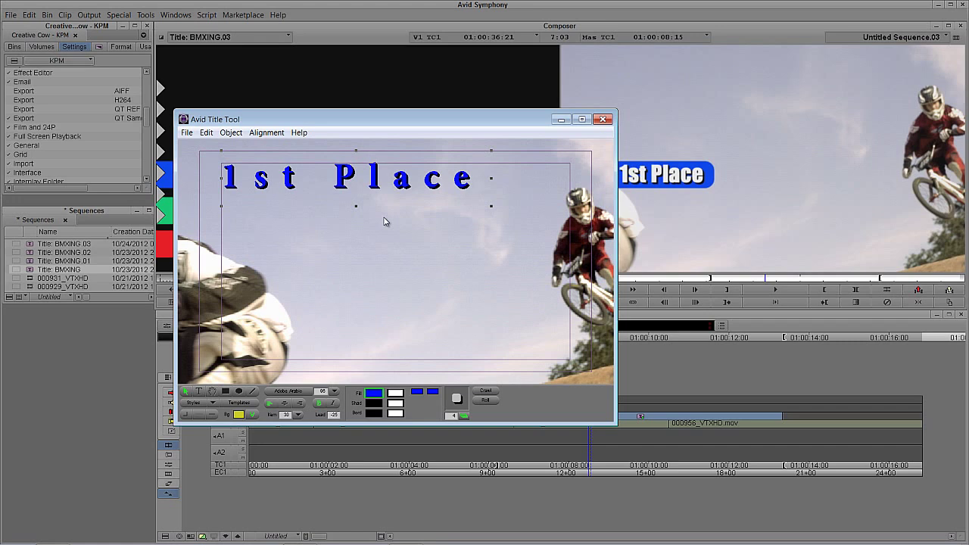
# - Save the blue Adobe Arabic formatting as a second title style named New Title #1
pyautogui.click(213, 403)
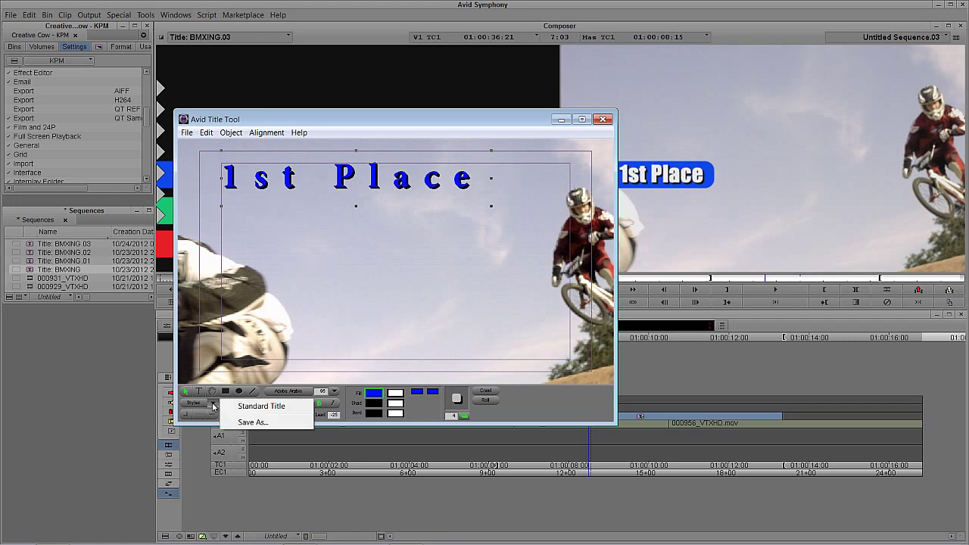
pyautogui.click(246, 422)
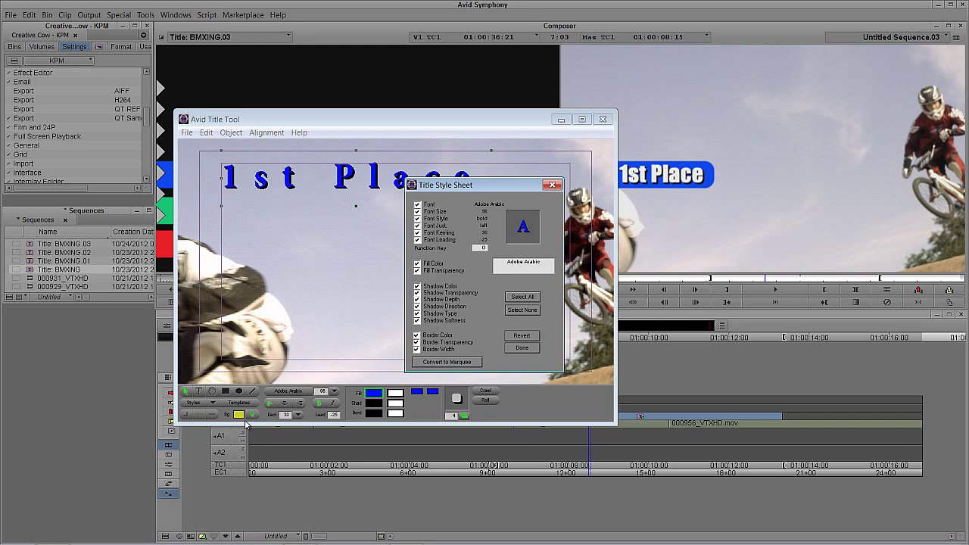
pyautogui.click(520, 266)
pyautogui.write('New Title #1')
pyautogui.click(521, 348)
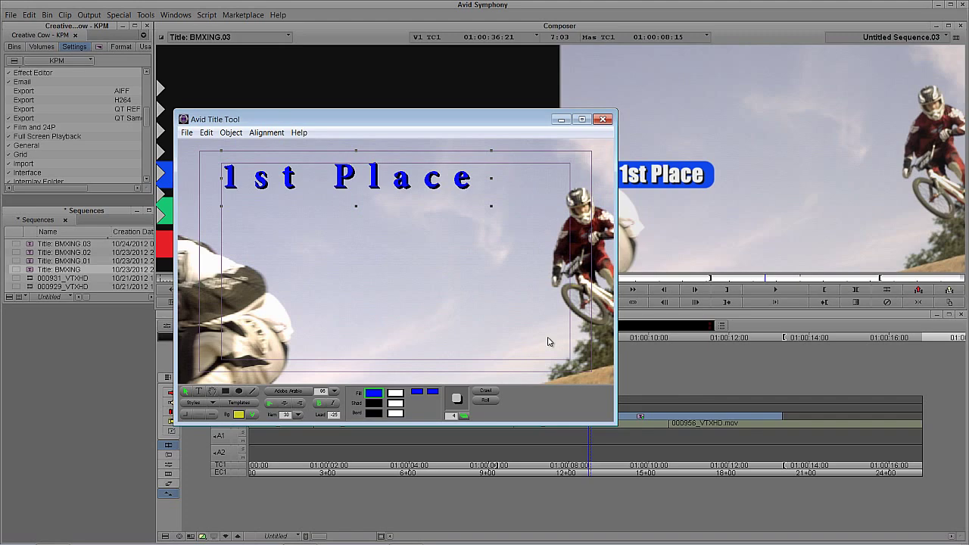
# - Close the edited 1st Place title without saving and start a new title in the Title Tool
pyautogui.click(603, 119)
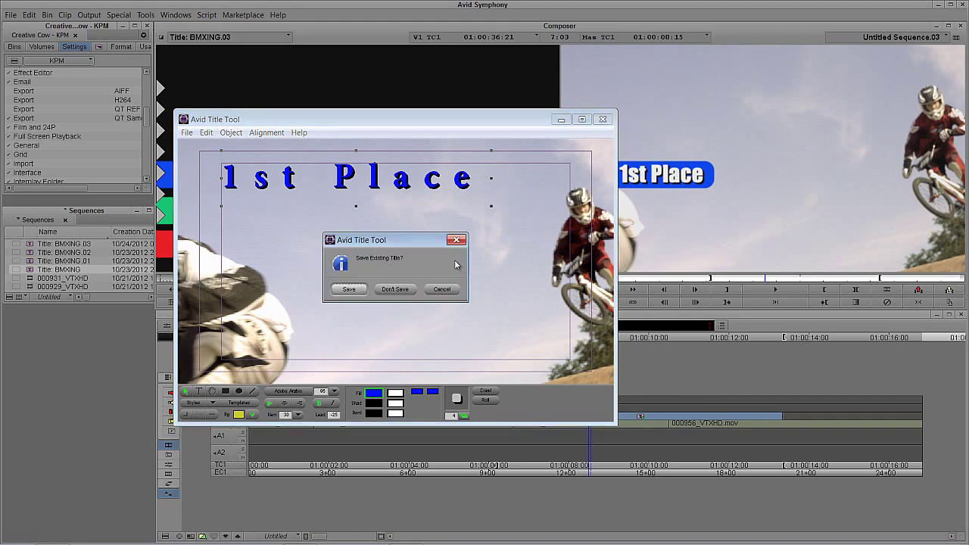
pyautogui.click(394, 290)
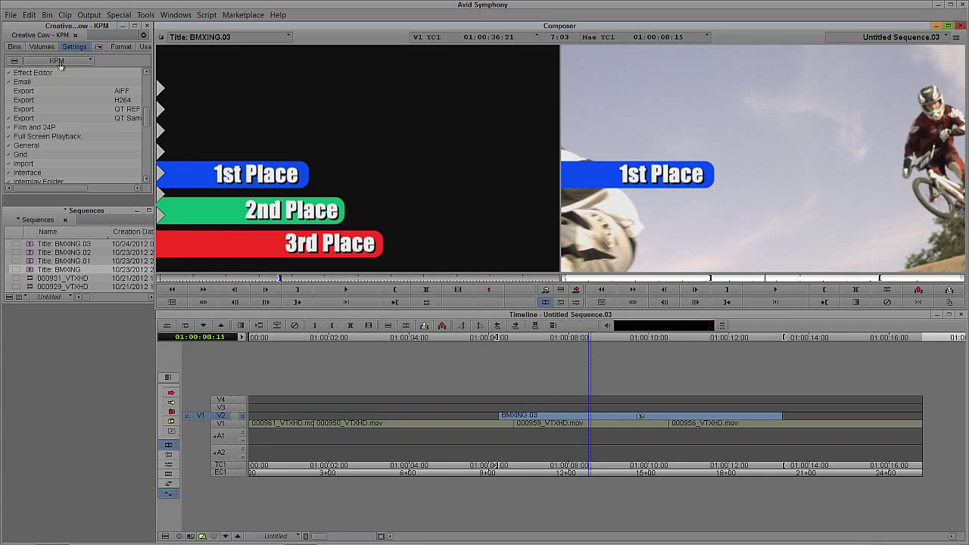
pyautogui.click(65, 15)
pyautogui.click(76, 73)
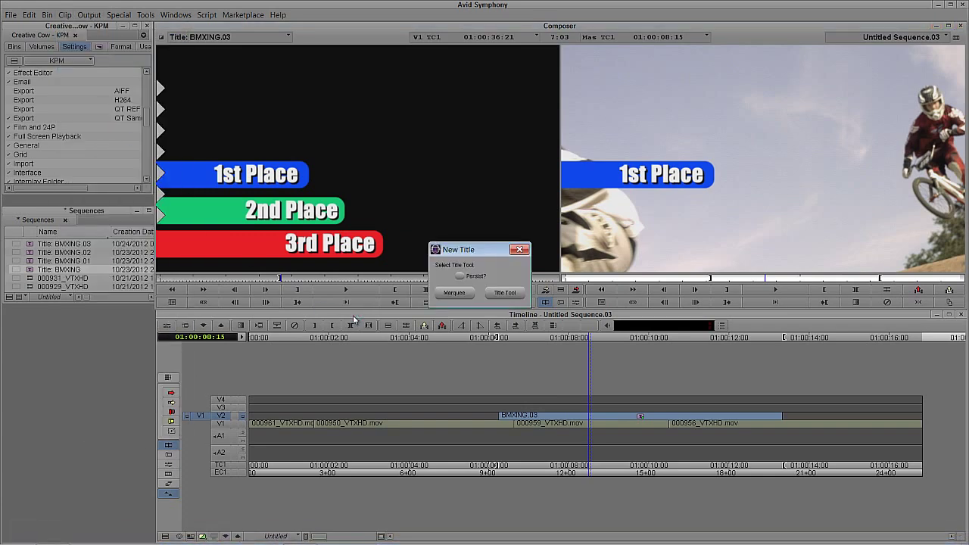
pyautogui.click(505, 292)
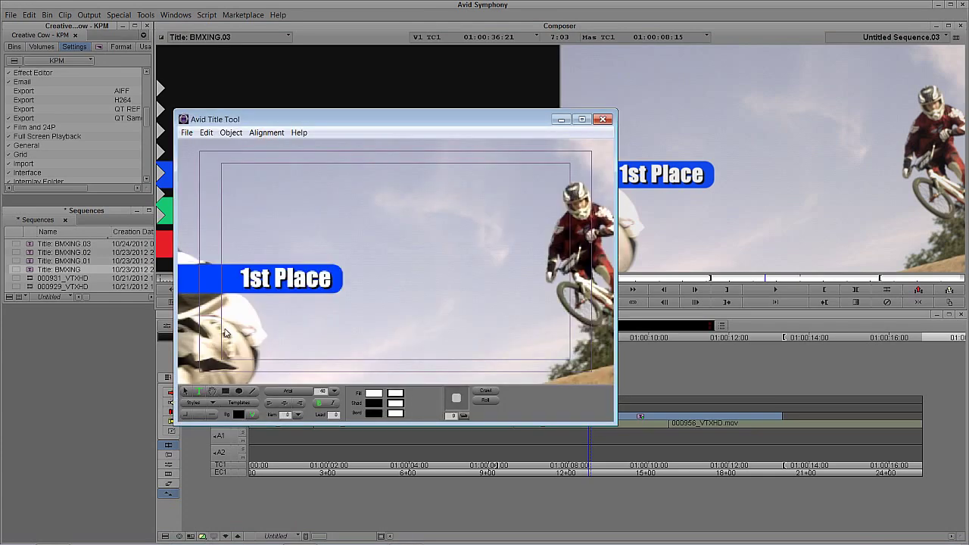
# - Add a line of capitalised text above the 1st Place bar, consisting of a first name followed by "IS AWESOME"
pyautogui.moveTo(367, 136); pyautogui.dragTo(246, 227)
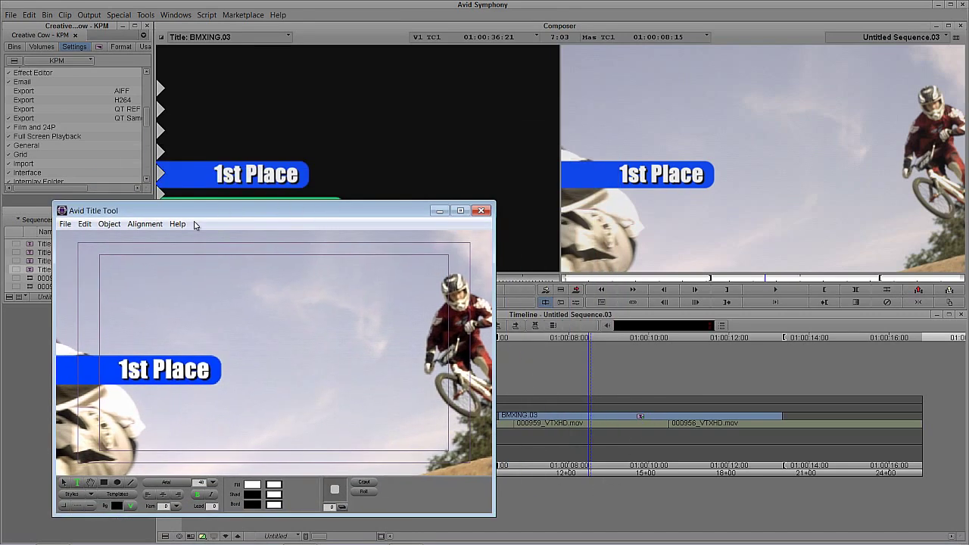
pyautogui.moveTo(277, 220); pyautogui.dragTo(348, 119)
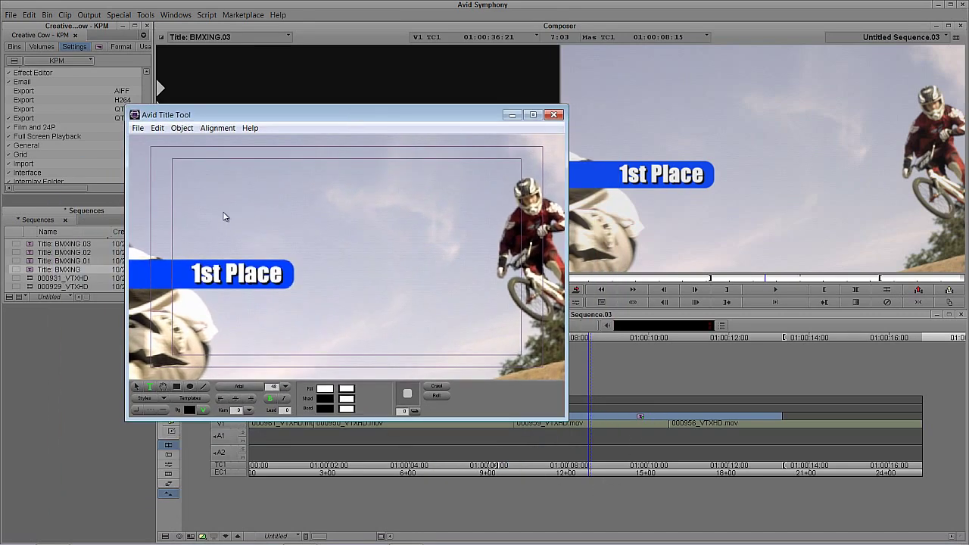
pyautogui.click(223, 217)
pyautogui.press('capslock')
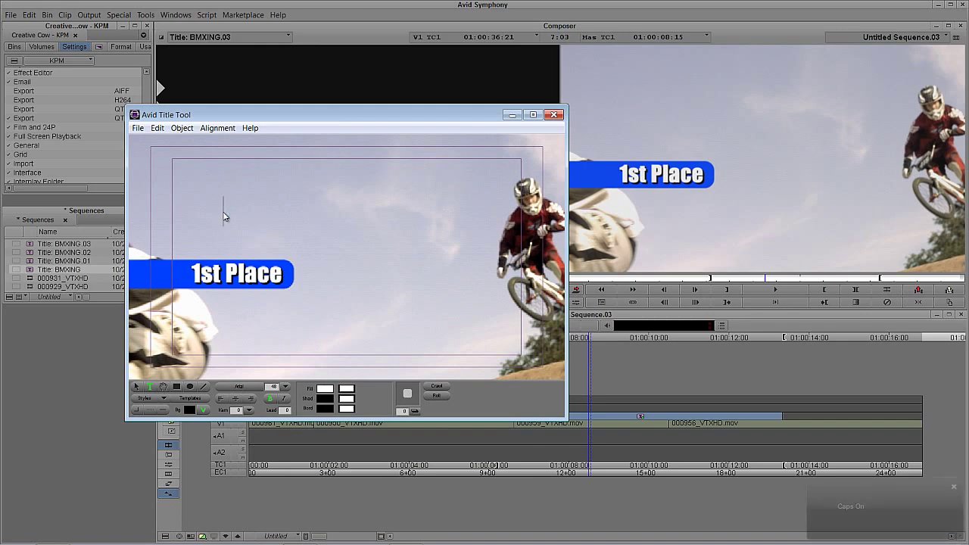
pyautogui.write('KEVIN IS AWESOME')
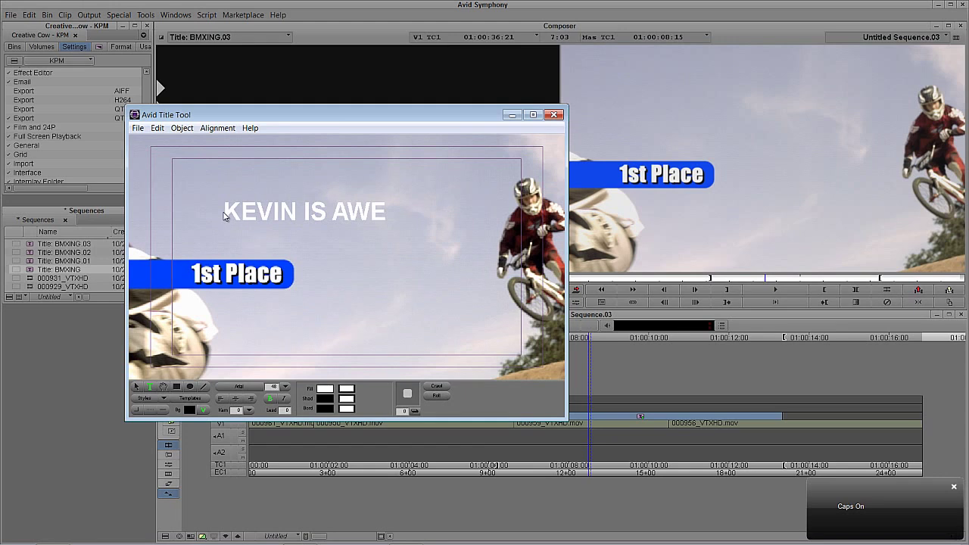
# - Select the new text object, open the saved title styles as a floating, slightly widened palette and apply the Standard Title style
pyautogui.click(135, 387)
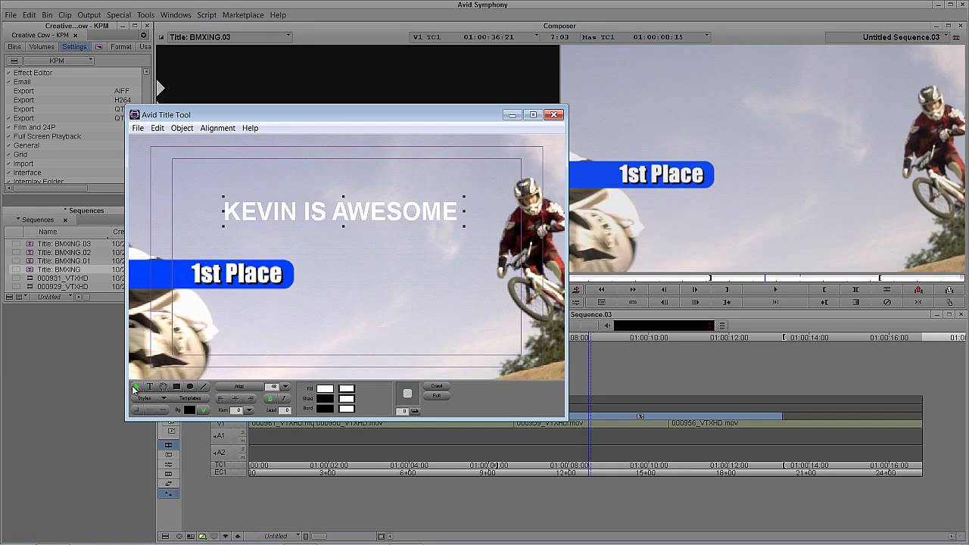
pyautogui.click(148, 399)
pyautogui.moveTo(151, 405); pyautogui.dragTo(247, 313)
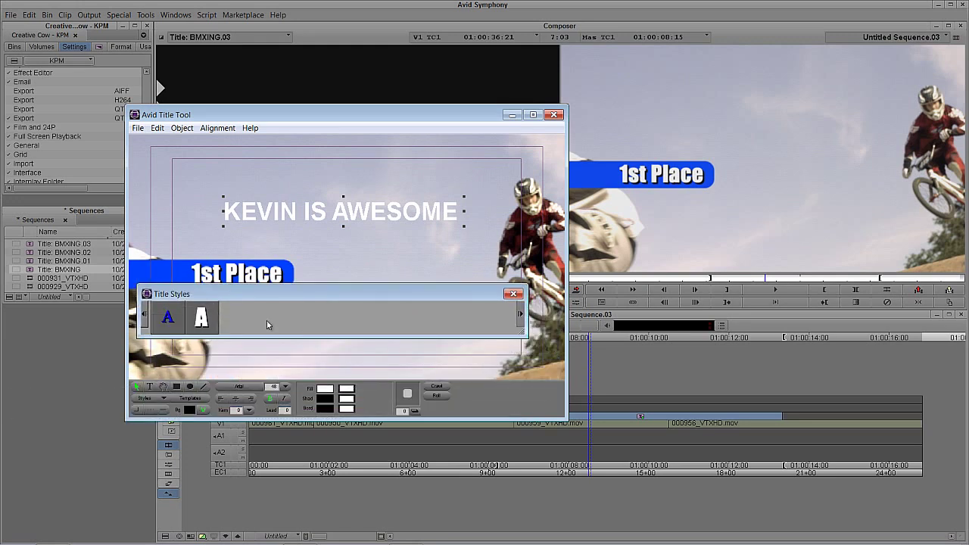
pyautogui.moveTo(522, 333); pyautogui.dragTo(541, 334)
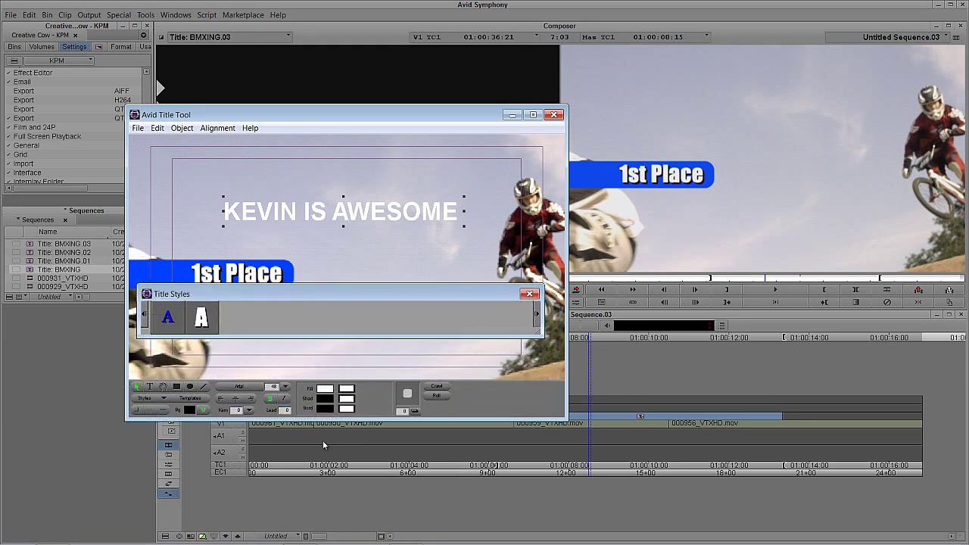
pyautogui.click(203, 321)
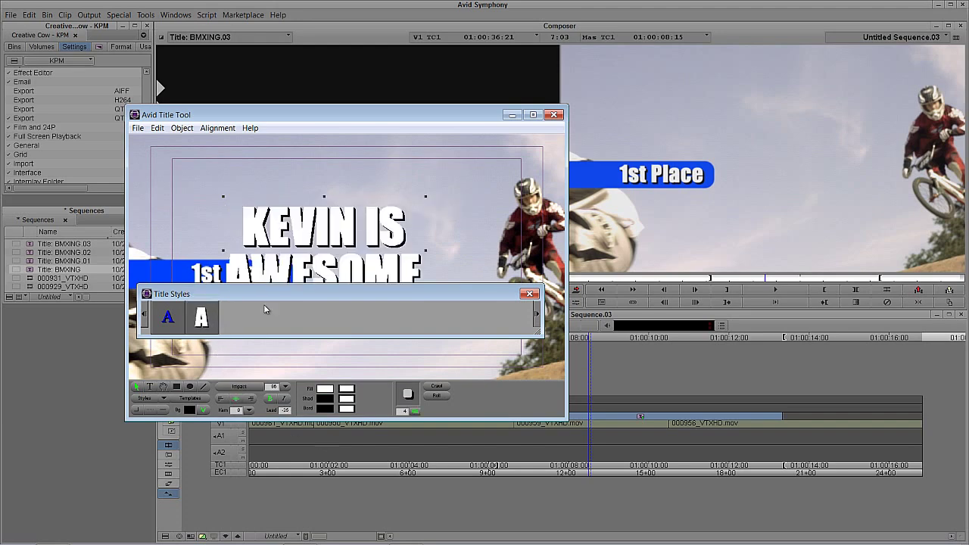
# - Move the styles palette off the text, then reposition and widen the text box so the title fits on one line
pyautogui.moveTo(268, 294); pyautogui.dragTo(253, 385)
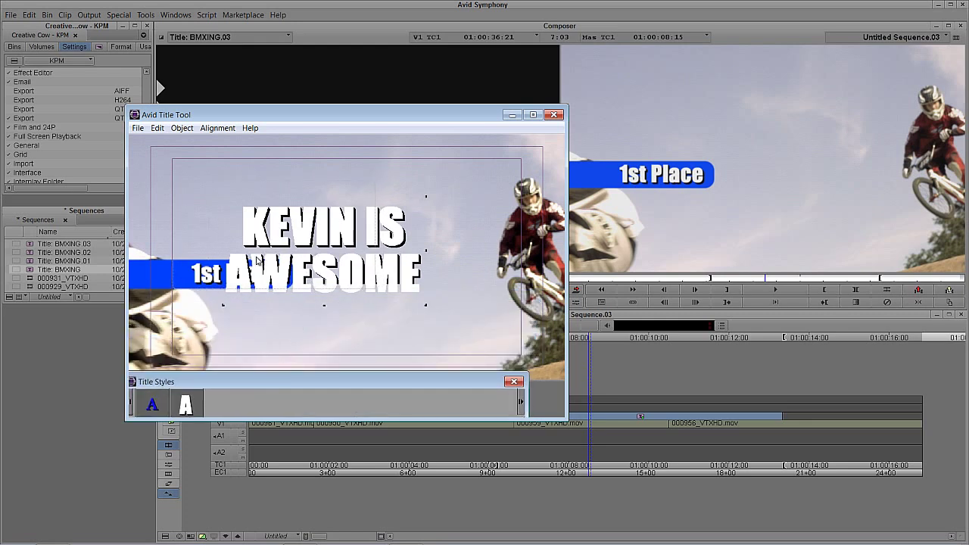
pyautogui.moveTo(258, 260); pyautogui.dragTo(208, 244)
pyautogui.moveTo(375, 236); pyautogui.dragTo(545, 235)
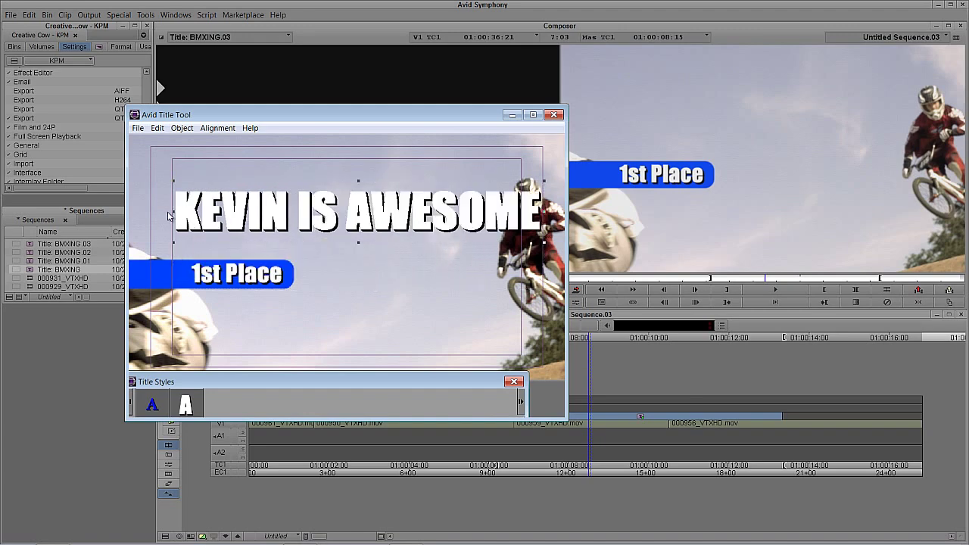
pyautogui.moveTo(174, 216); pyautogui.dragTo(151, 217)
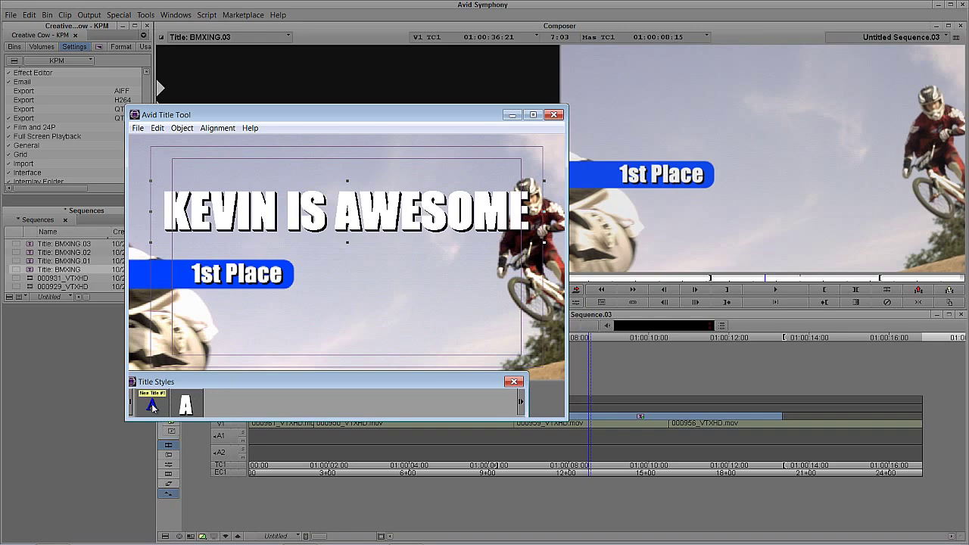
# - Apply the New Title #1 style to the text, keeping the Title Styles palette below it
pyautogui.moveTo(242, 382); pyautogui.dragTo(279, 322)
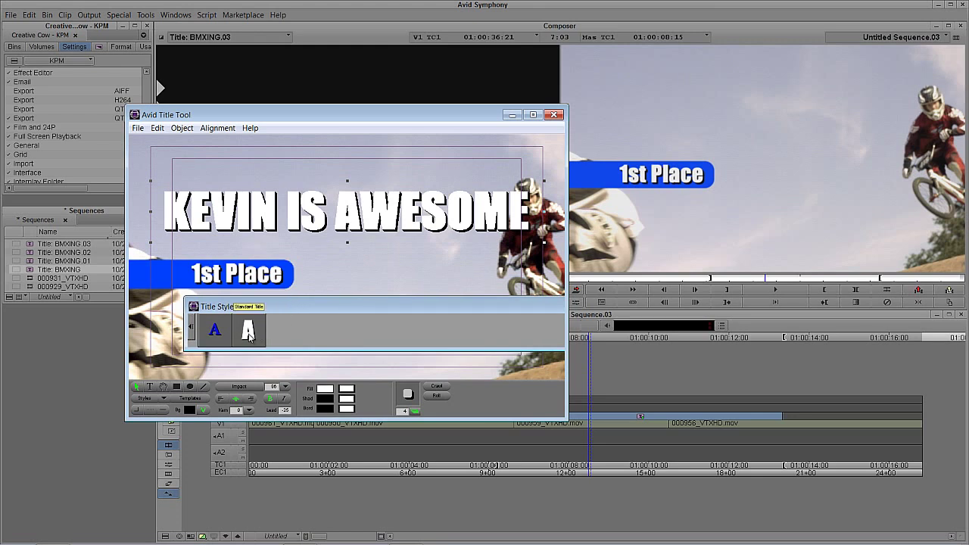
pyautogui.click(217, 333)
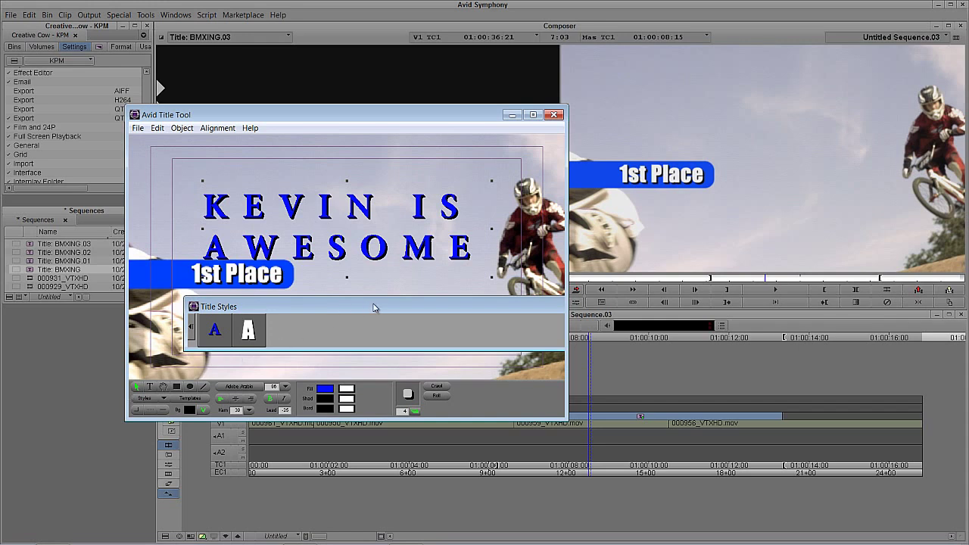
pyautogui.moveTo(374, 307); pyautogui.dragTo(318, 305)
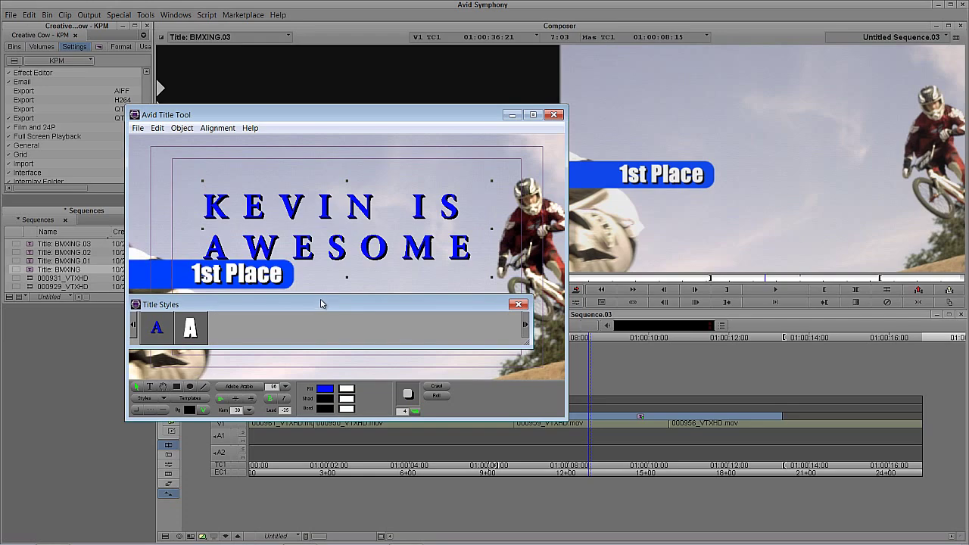
# - Move the Title Tool clear of the project window, enlarge that window and find the New Title #1 title style in the user settings
pyautogui.moveTo(216, 113); pyautogui.dragTo(459, 57)
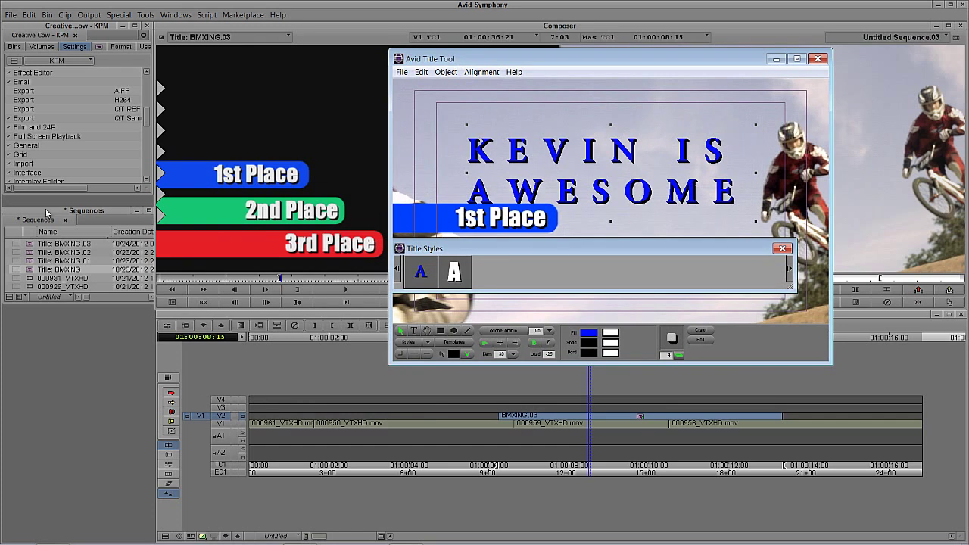
pyautogui.click(66, 28)
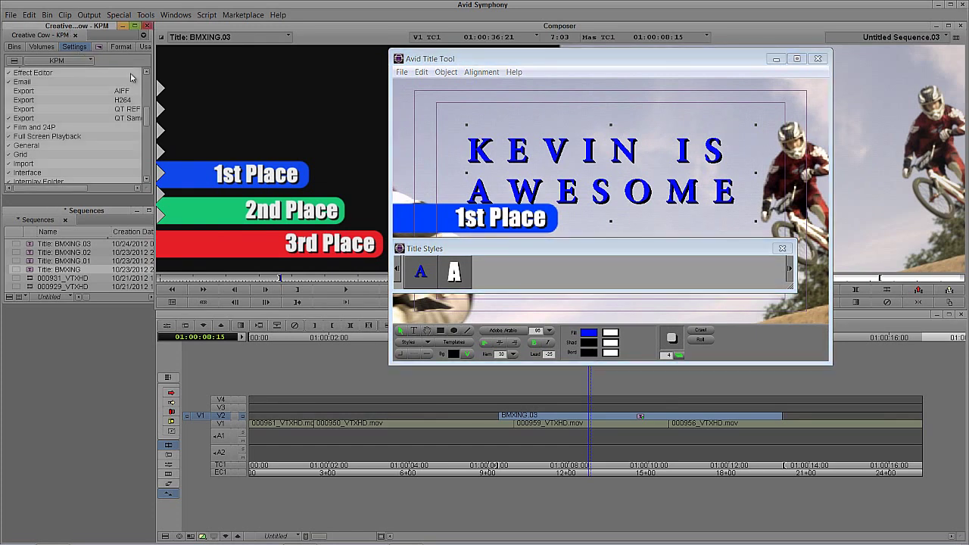
pyautogui.moveTo(149, 113); pyautogui.dragTo(230, 198)
pyautogui.click(43, 100)
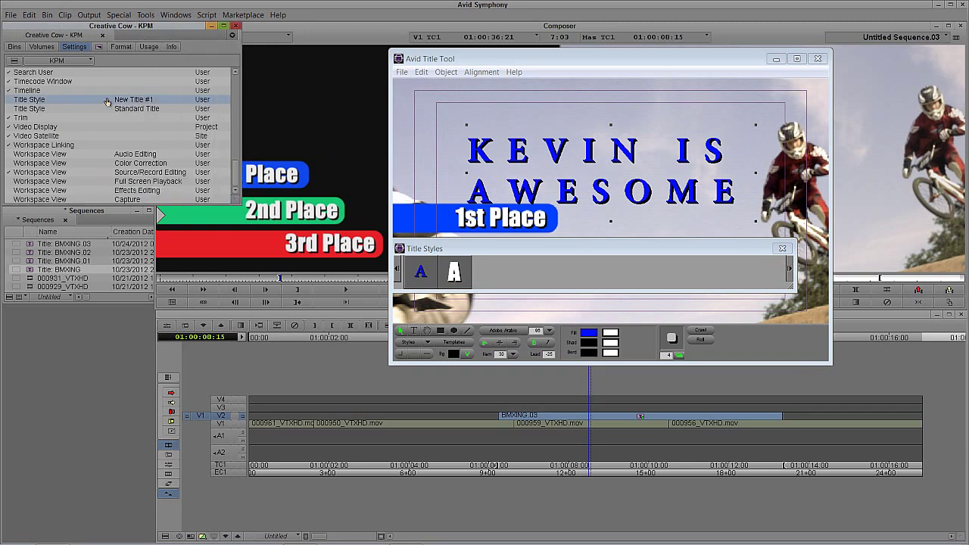